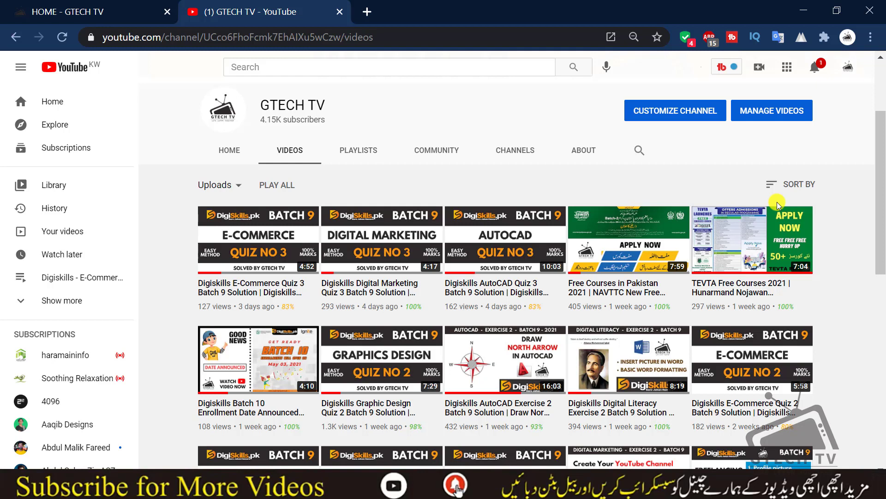
# Look through the uploaded videos on the GTECH TV YouTube channel.
pyautogui.moveTo(881, 159); pyautogui.dragTo(882, 188)
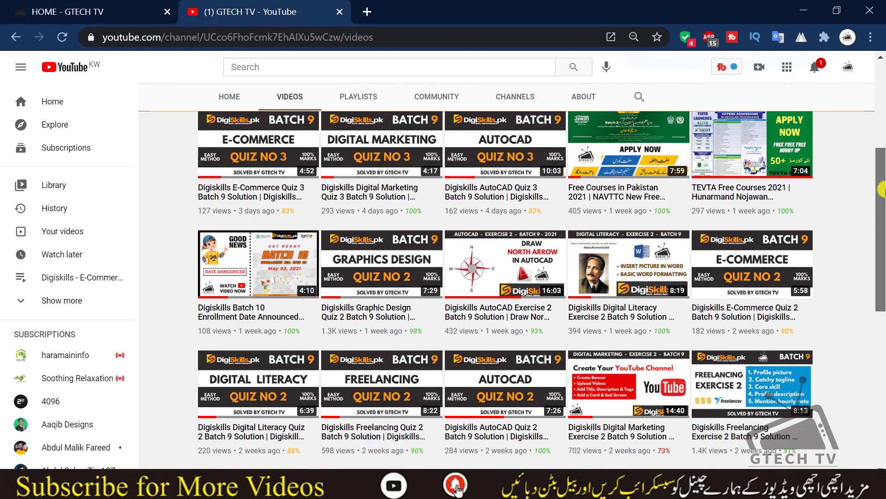
pyautogui.scroll(3, 618, 314)
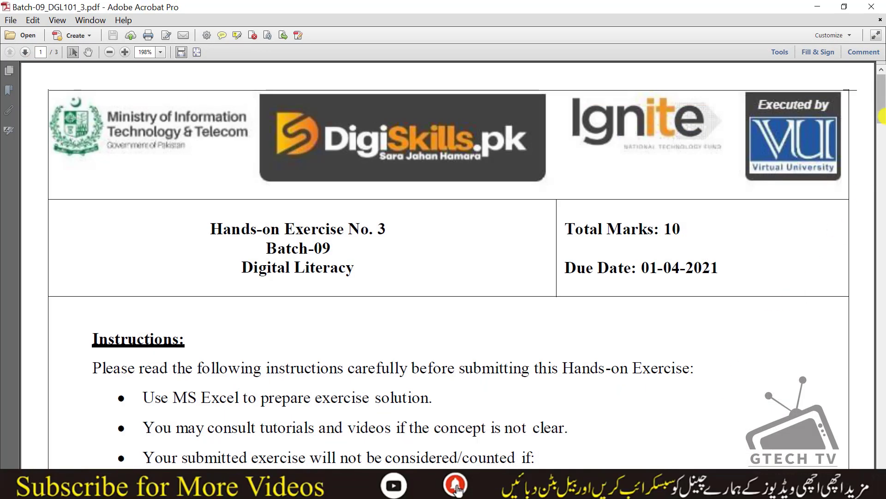
# Read the instructions of Hands-on Exercise No. 3 in the PDF and highlight "MS Excel" in the first bullet.
pyautogui.moveTo(881, 110); pyautogui.dragTo(881, 119)
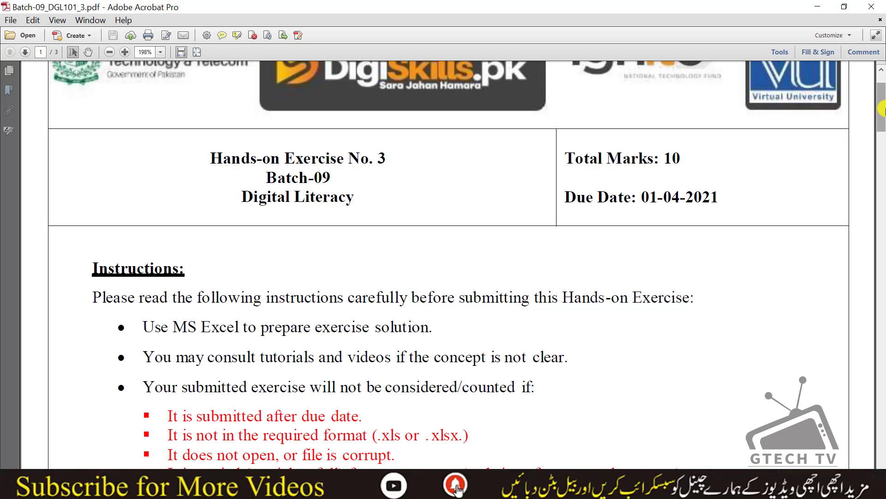
pyautogui.moveTo(882, 111); pyautogui.dragTo(882, 131)
pyautogui.moveTo(173, 153); pyautogui.dragTo(239, 156)
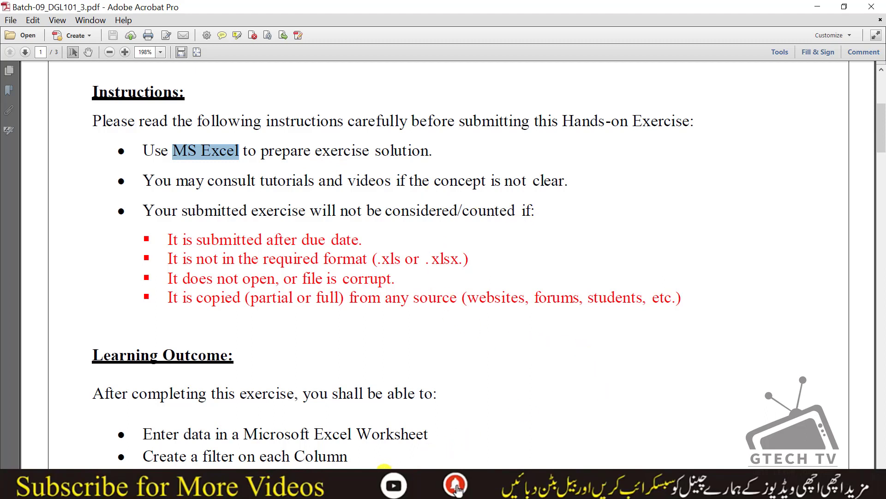
# Switch to the browser and view the MS Office Pro Plus 2019 download on the GTECH TV website's Softwares page.
pyautogui.hotkey('alt', 'Tab')
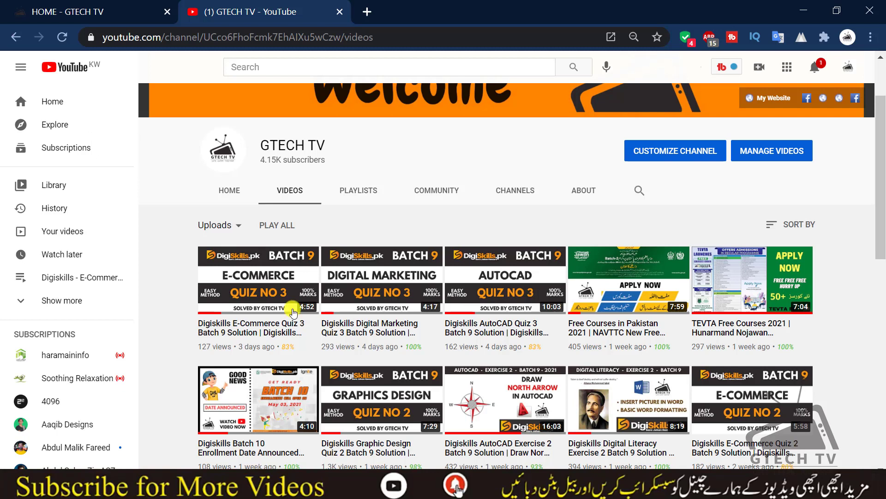
pyautogui.click(124, 5)
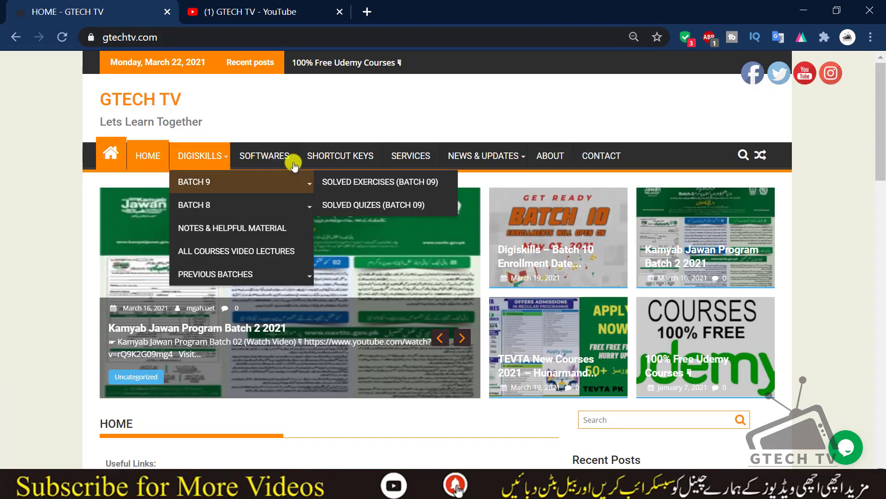
pyautogui.click(261, 153)
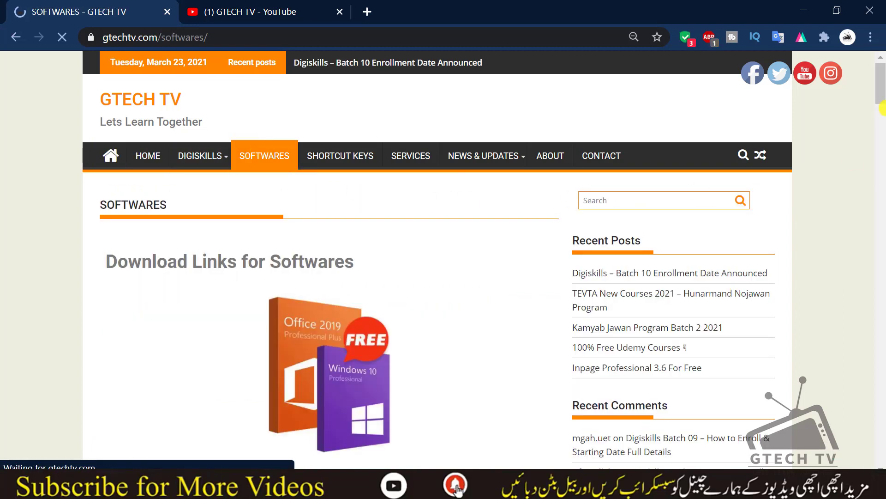
pyautogui.moveTo(883, 109); pyautogui.dragTo(882, 133)
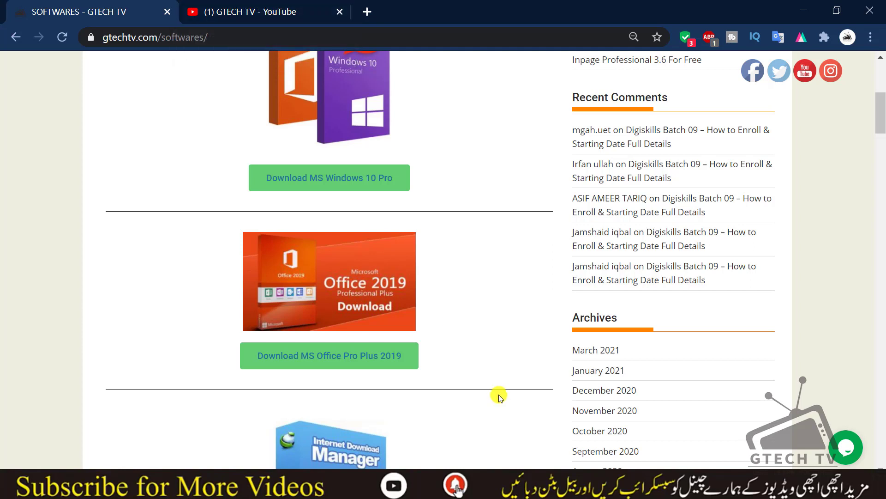
# Return to Batch-09_DGL101_3.pdf and highlight the required file formats (.xls or .xlsx) in the instructions.
pyautogui.moveTo(683, 487)
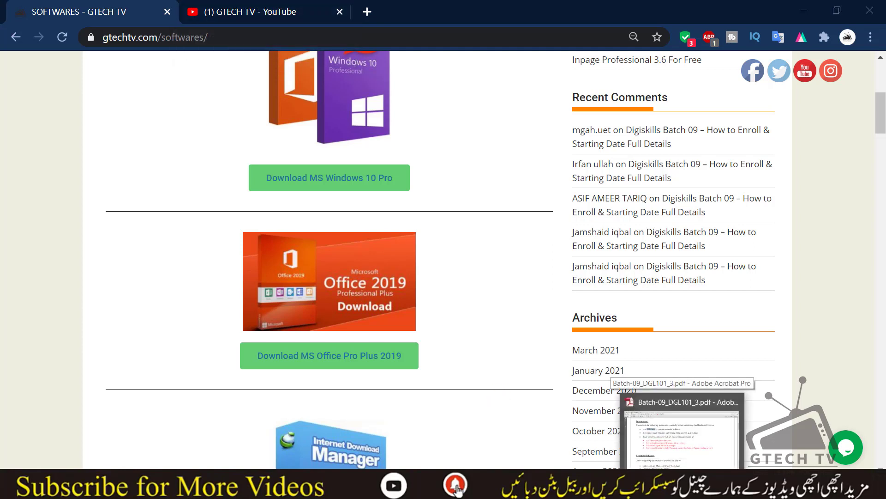
pyautogui.click(678, 427)
pyautogui.moveTo(882, 128)
pyautogui.mouseDown()
pyautogui.moveTo(882, 154)
pyautogui.moveTo(880, 118)
pyautogui.mouseUp()
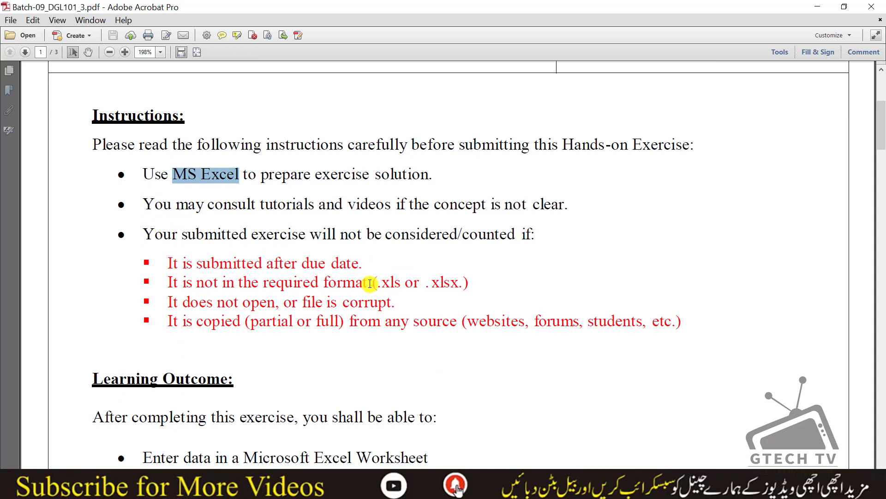
pyautogui.moveTo(372, 282); pyautogui.dragTo(468, 279)
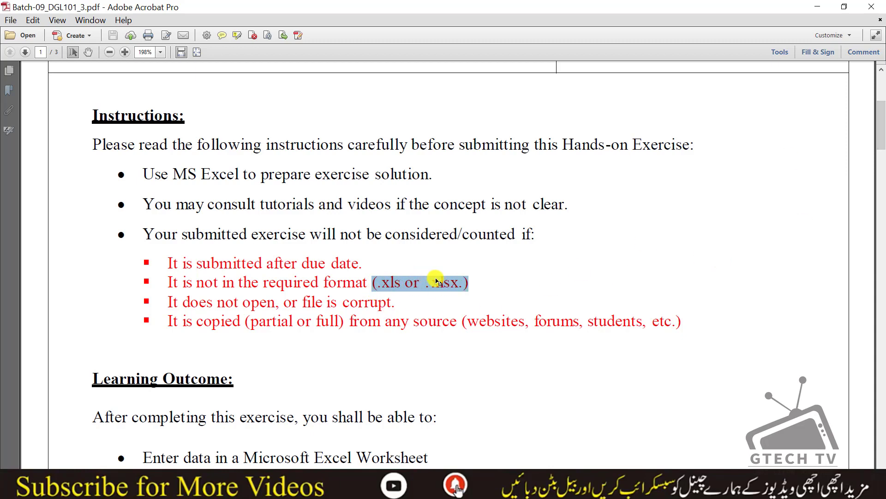
# Read the Problem Statement on page 2, highlighting the worksheet name, the data range instruction and the sample table's title row.
pyautogui.moveTo(882, 148); pyautogui.dragTo(881, 258)
pyautogui.hotkey('ctrl', '-')
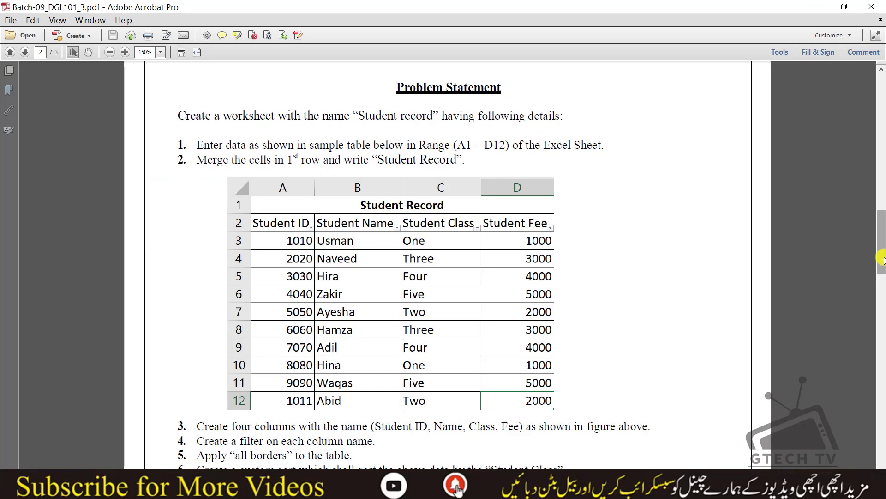
pyautogui.scroll(1, 662, 221)
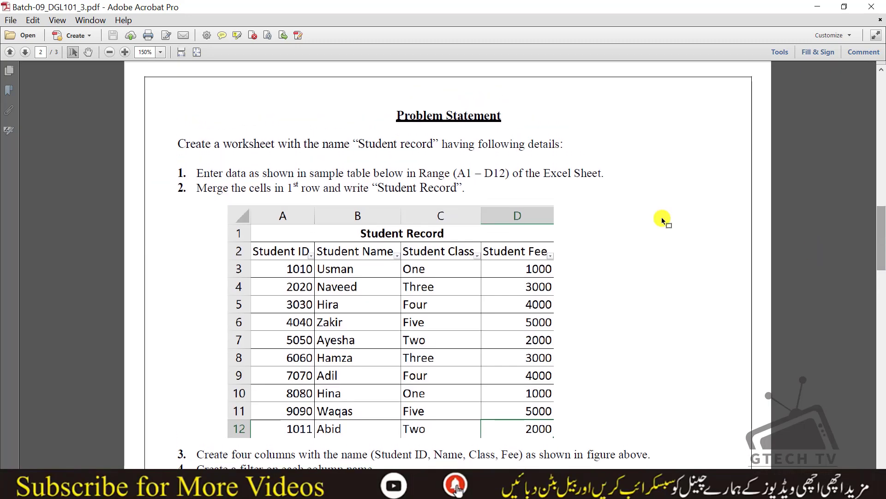
pyautogui.moveTo(359, 143); pyautogui.dragTo(438, 157)
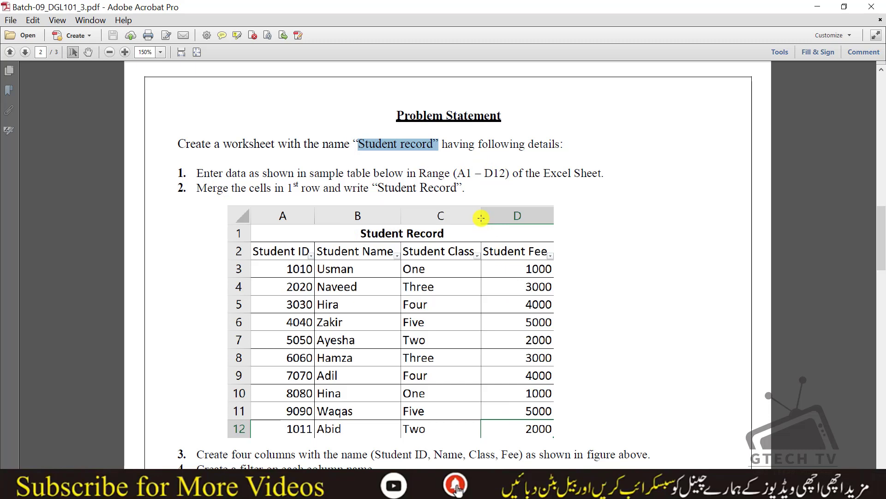
pyautogui.moveTo(216, 189); pyautogui.dragTo(321, 180)
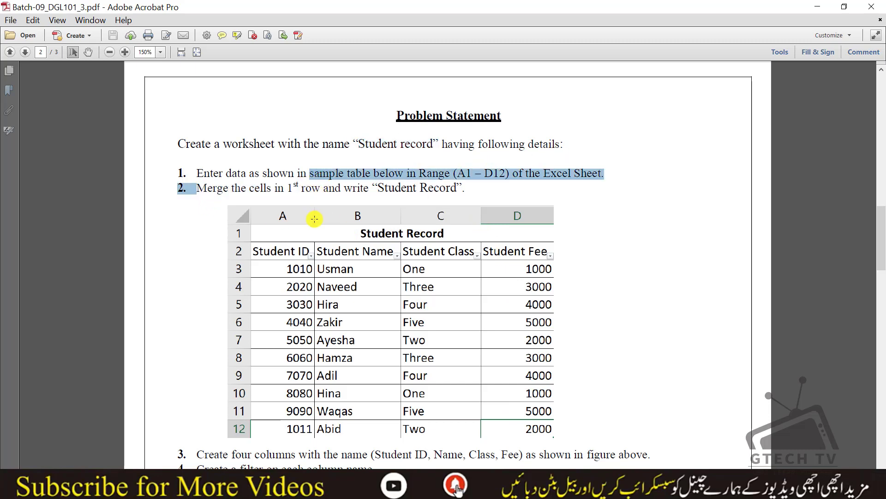
pyautogui.moveTo(299, 230); pyautogui.dragTo(500, 236)
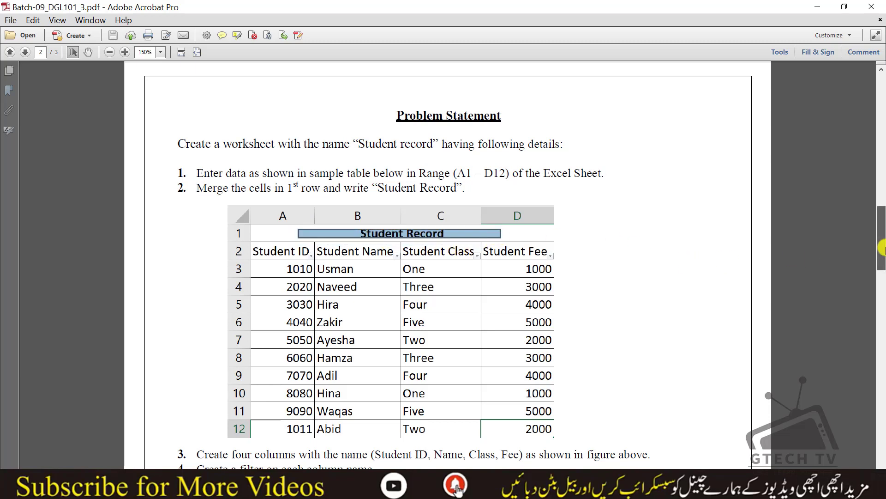
# Review tasks 3 to 7 below the sample table, highlighting the custom sort instruction and the Student Class column.
pyautogui.scroll(-2, 882, 253)
pyautogui.scroll(-5, 882, 252)
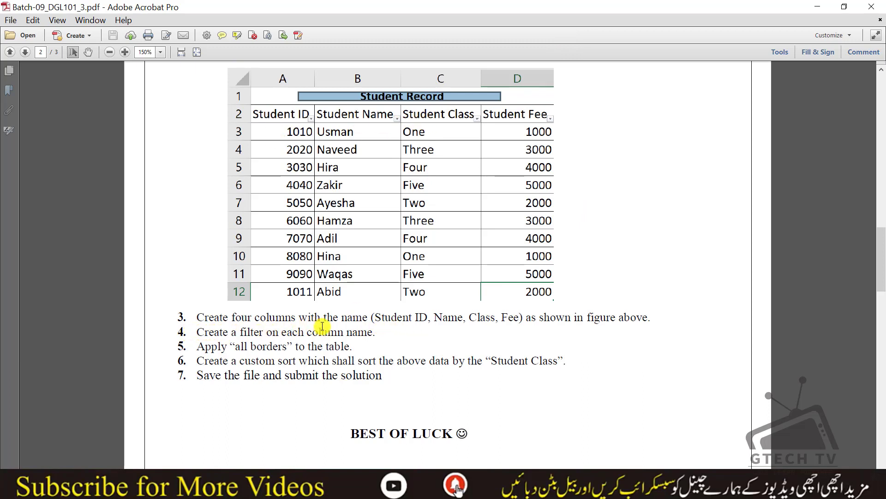
pyautogui.click(319, 123)
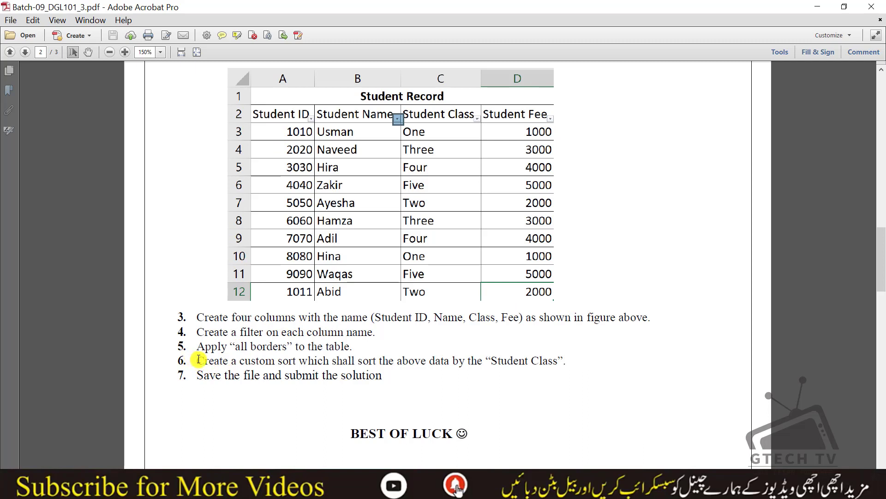
pyautogui.moveTo(239, 361); pyautogui.dragTo(558, 361)
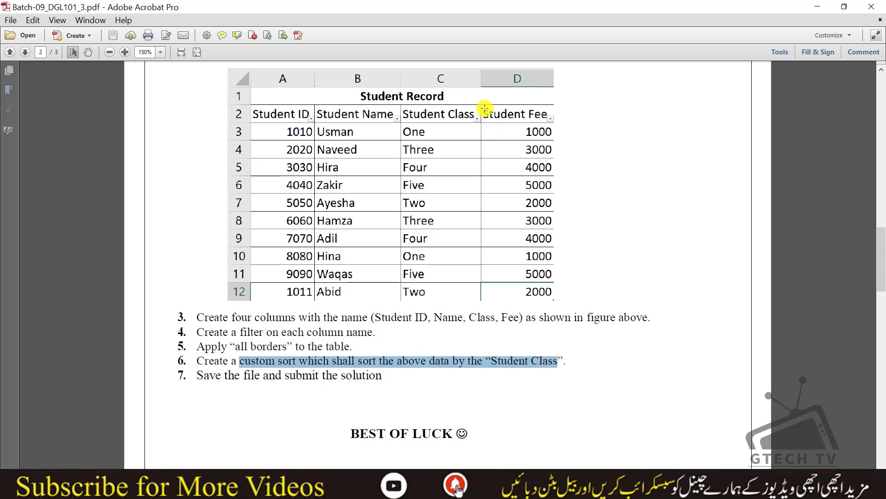
pyautogui.moveTo(484, 104); pyautogui.dragTo(399, 185)
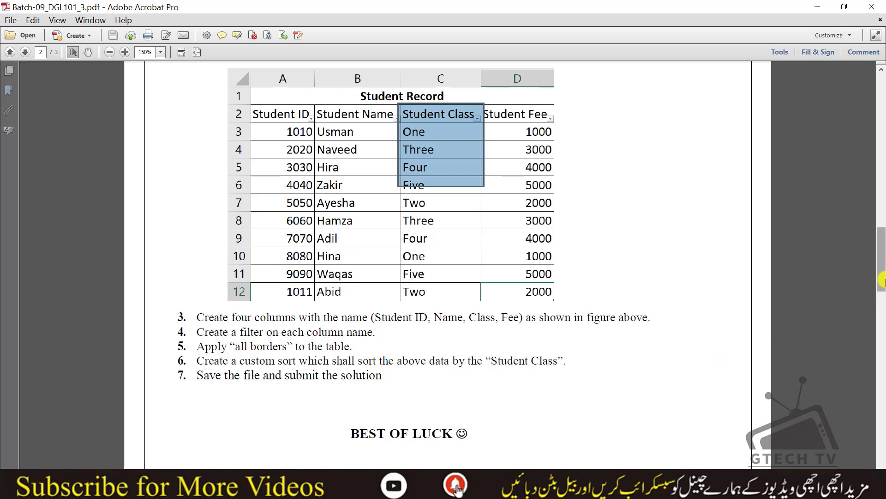
pyautogui.click(674, 269)
pyautogui.moveTo(881, 252)
pyautogui.mouseDown()
pyautogui.moveTo(881, 232)
pyautogui.moveTo(882, 242)
pyautogui.mouseUp()
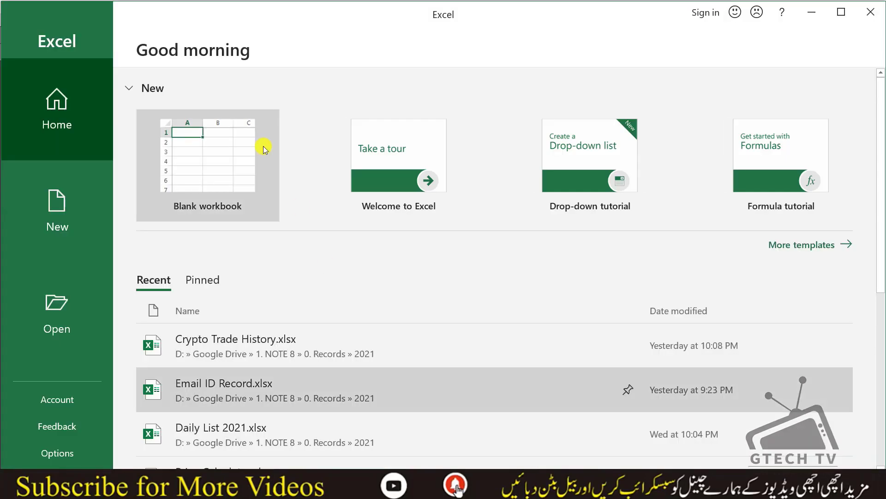
# Create a blank workbook in Excel and maximize its window.
pyautogui.click(259, 133)
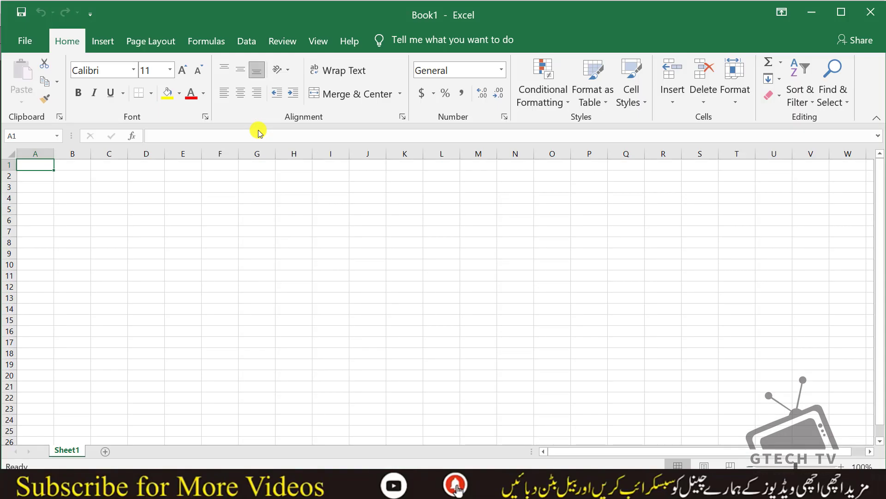
pyautogui.click(834, 14)
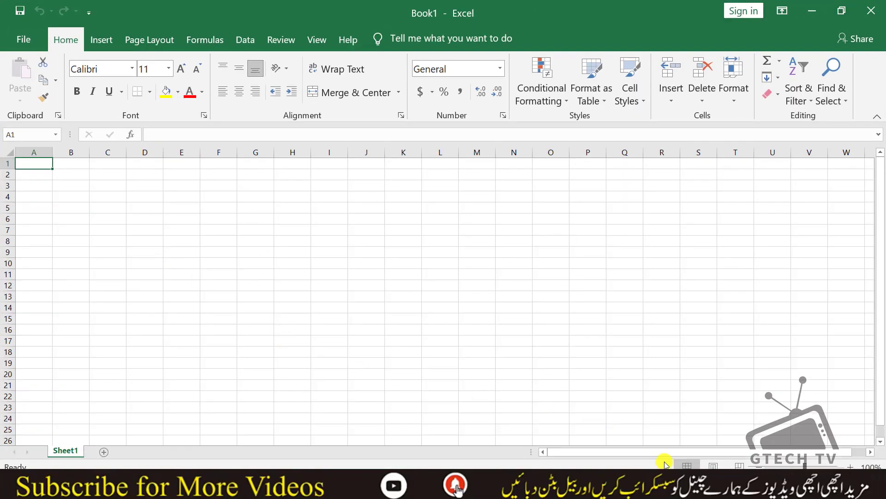
# Check the sample table in the PDF and enter the title "Student Record" in cell A1 of the workbook.
pyautogui.hotkey('alt', 'Tab')
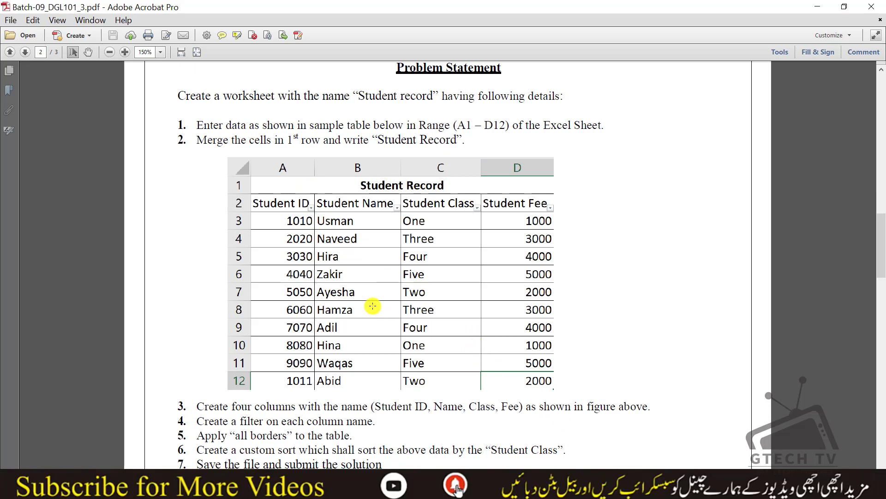
pyautogui.hotkey('alt', 'Tab')
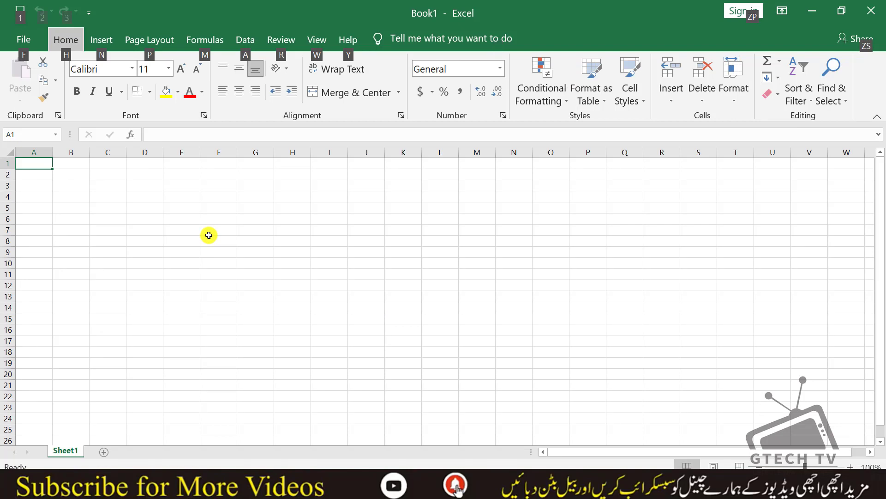
pyautogui.hotkey('alt', 'Tab')
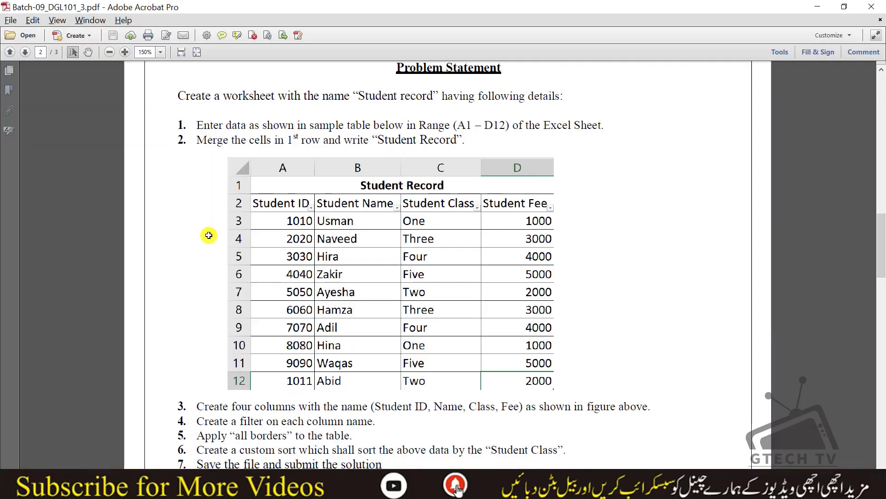
pyautogui.hotkey('alt', 'Tab')
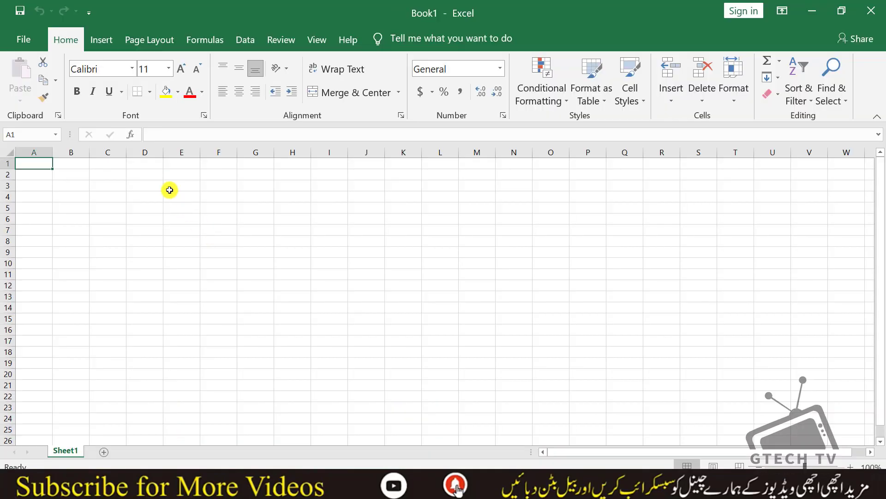
pyautogui.write('Student Record')
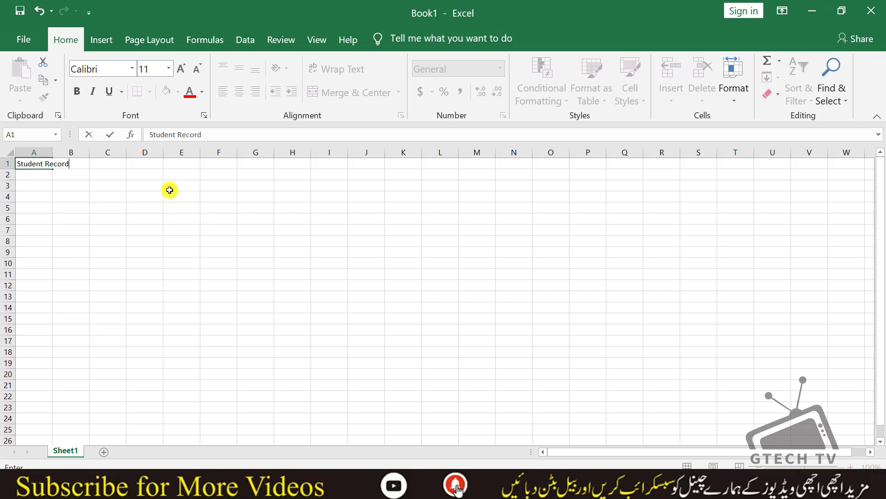
pyautogui.press('Return')
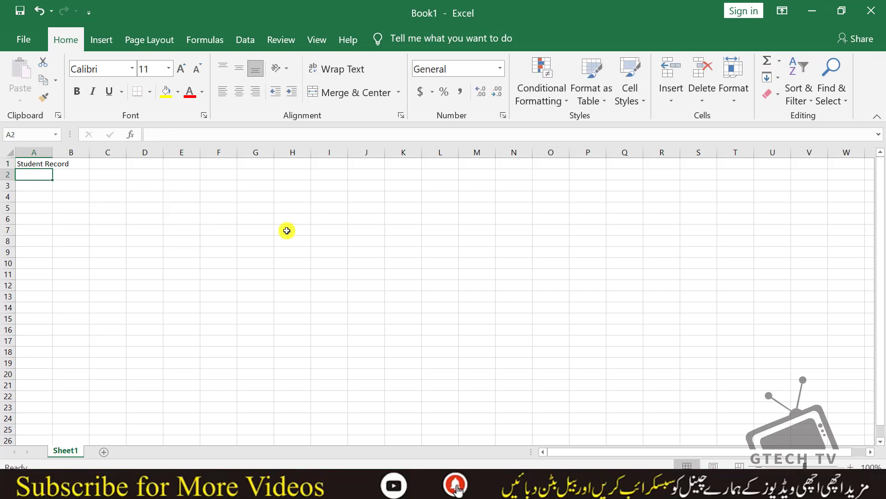
# Enter the student IDs 1010, 2020, 3030, 4040, 5050 and 6060 in cells A2 to A7, following the PDF table.
pyautogui.hotkey('alt', 'Tab')
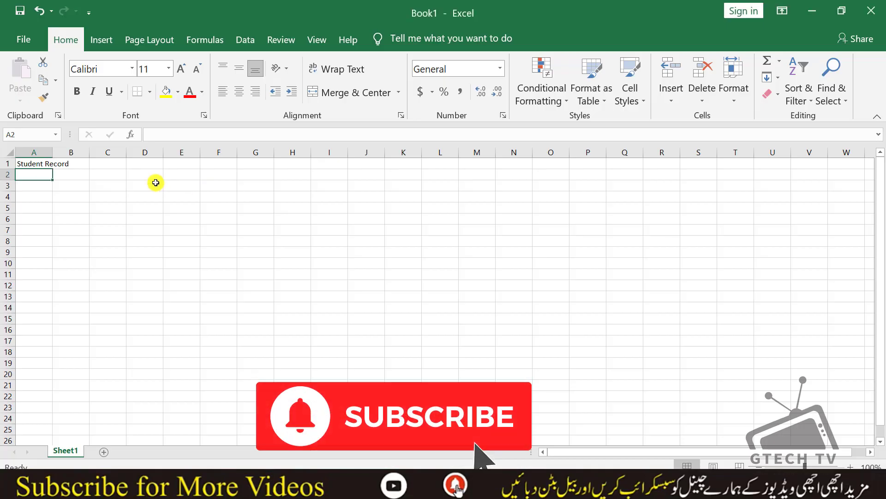
pyautogui.hotkey('alt', 'Tab')
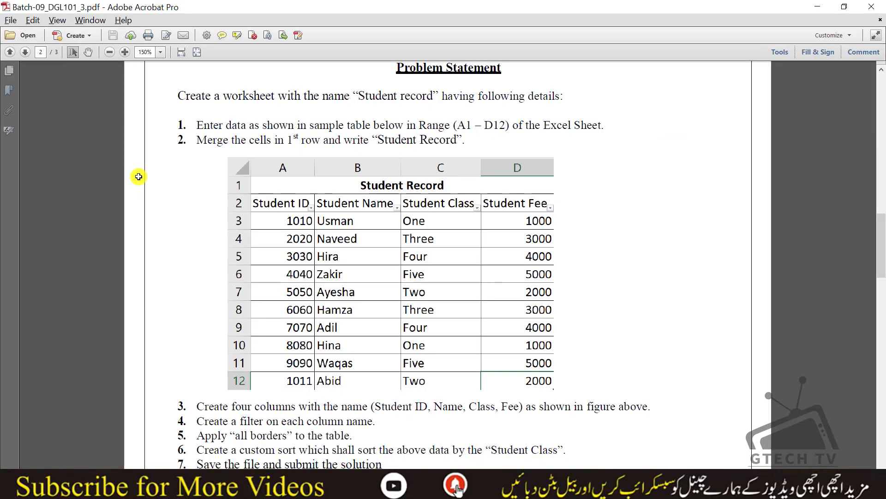
pyautogui.hotkey('alt', 'Tab')
pyautogui.write('1010')
pyautogui.press('Return')
pyautogui.write('2020')
pyautogui.press('Return')
pyautogui.write('3030')
pyautogui.press('Return')
pyautogui.write('4040')
pyautogui.press('Return')
pyautogui.write('5050')
pyautogui.press('Return')
pyautogui.write('6060')
pyautogui.press('Return')
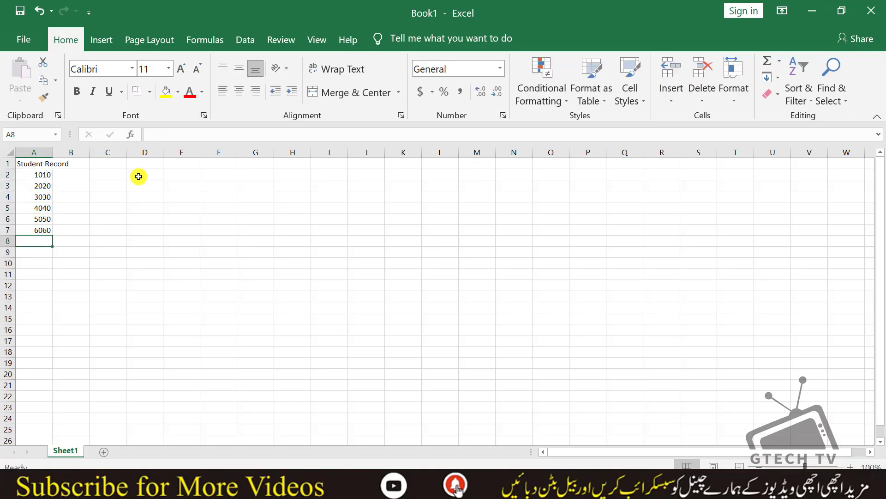
# Continue the student ID list with 7070 in cell A8 and 8080 in cell A9.
pyautogui.hotkey('alt', 'Tab')
pyautogui.hotkey('alt', 'Tab')
pyautogui.write('70')
pyautogui.press('Return')
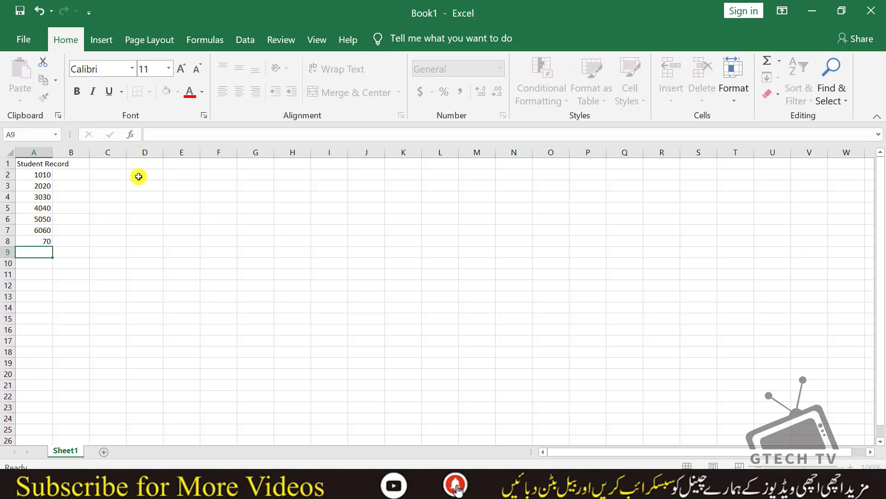
pyautogui.write('8080')
pyautogui.press('Up')
pyautogui.write('7070')
pyautogui.press('Return')
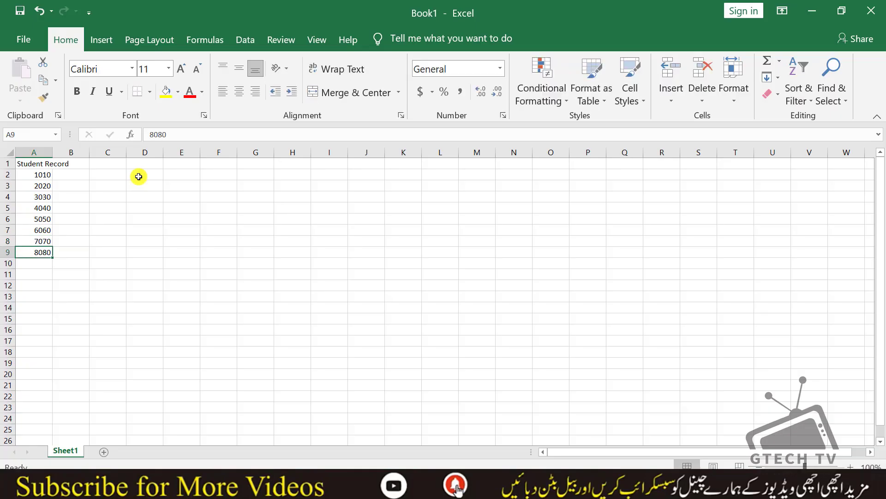
pyautogui.write('0')
pyautogui.press('Return')
# Copy the sample table from the PDF and paste it as a picture in the workbook, beside the student data around columns K to R.
pyautogui.hotkey('alt', 'Tab')
pyautogui.moveTo(239, 173); pyautogui.dragTo(399, 264)
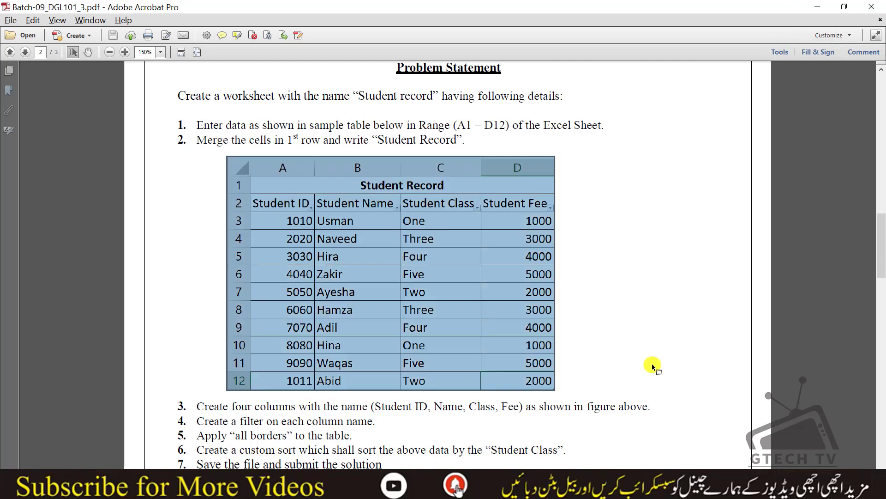
pyautogui.hotkey('ctrl', 'c')
pyautogui.hotkey('alt', 'Tab')
pyautogui.hotkey('ctrl', 'v')
pyautogui.moveTo(409, 240); pyautogui.dragTo(410, 163)
pyautogui.moveTo(787, 160); pyautogui.dragTo(538, 233)
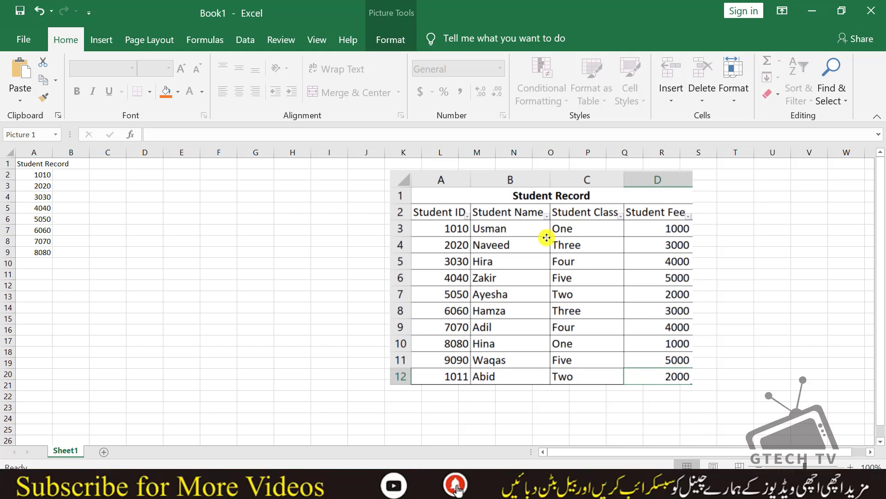
# Complete the student ID list with 9090 in cell A10 and 1011 in cell A11.
pyautogui.click(39, 262)
pyautogui.write('9090')
pyautogui.press('Return')
pyautogui.write('1011')
pyautogui.press('Return')
# Enter the ten student names from the sample table in cells B2 to B11, in the same order as the IDs.
pyautogui.click(68, 176)
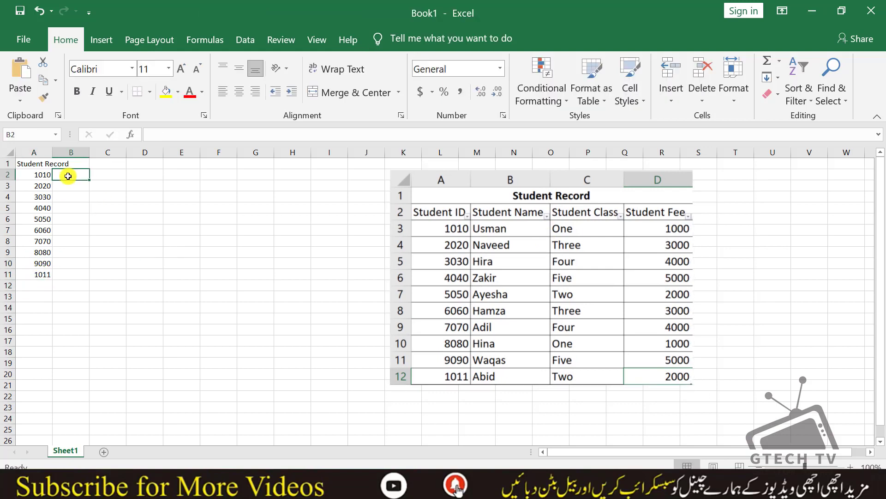
pyautogui.write('Usman')
pyautogui.press('Return')
pyautogui.write('Naveed')
pyautogui.press('Return')
pyautogui.write('Hira')
pyautogui.press('Return')
pyautogui.write('Zakir')
pyautogui.press('Return')
pyautogui.write('Ayesha')
pyautogui.press('Return')
pyautogui.write('Hamza')
pyautogui.press('Return')
pyautogui.write('Adil')
pyautogui.press('Return')
pyautogui.write('Hina')
pyautogui.press('Return')
pyautogui.write('Waqas')
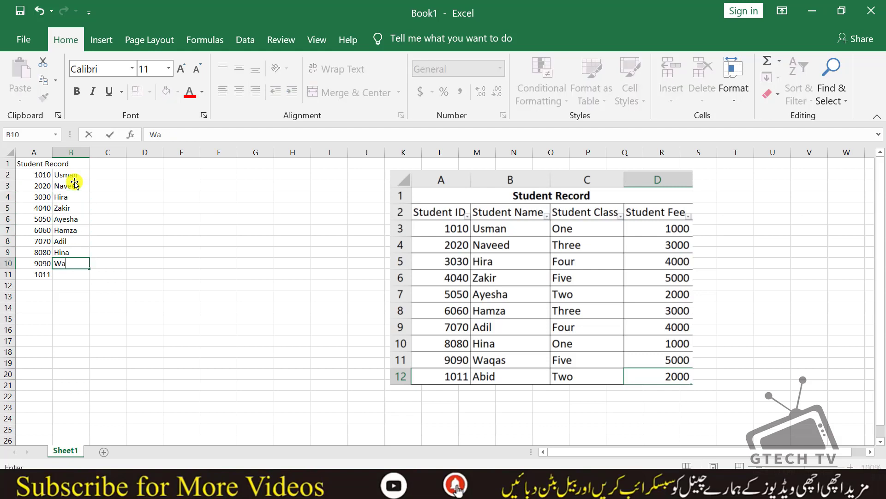
pyautogui.press('Return')
pyautogui.write('Abid')
pyautogui.press('Return')
# Enter the classes One, Three, Four, Five, Two, Three, Four, One, Five and Two in cells C2 to C11.
pyautogui.click(111, 181)
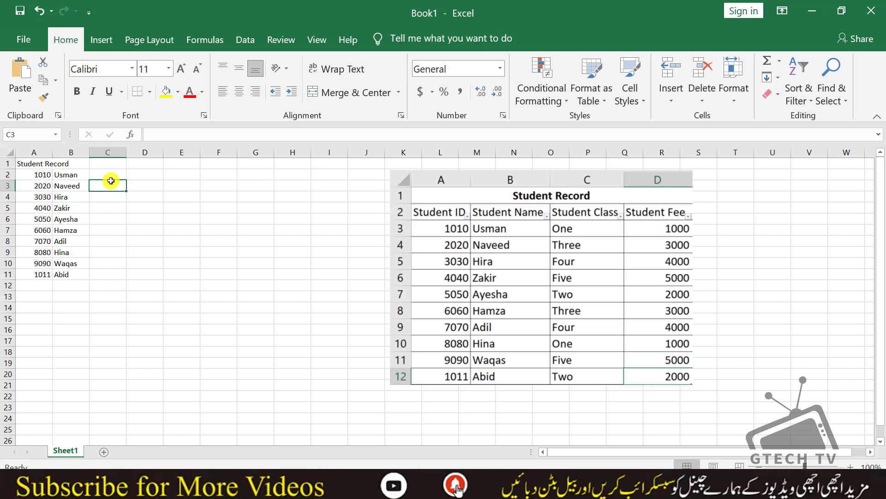
pyautogui.press('Up')
pyautogui.write('One')
pyautogui.press('Return')
pyautogui.write('Three')
pyautogui.press('Return')
pyautogui.write('Four')
pyautogui.press('Return')
pyautogui.write('Five')
pyautogui.press('Return')
pyautogui.write('Two')
pyautogui.press('Return')
pyautogui.write('Three')
pyautogui.press('Return')
pyautogui.write('four')
pyautogui.press('Return')
pyautogui.write('One')
pyautogui.press('Return')
pyautogui.write('Five')
pyautogui.press('Return')
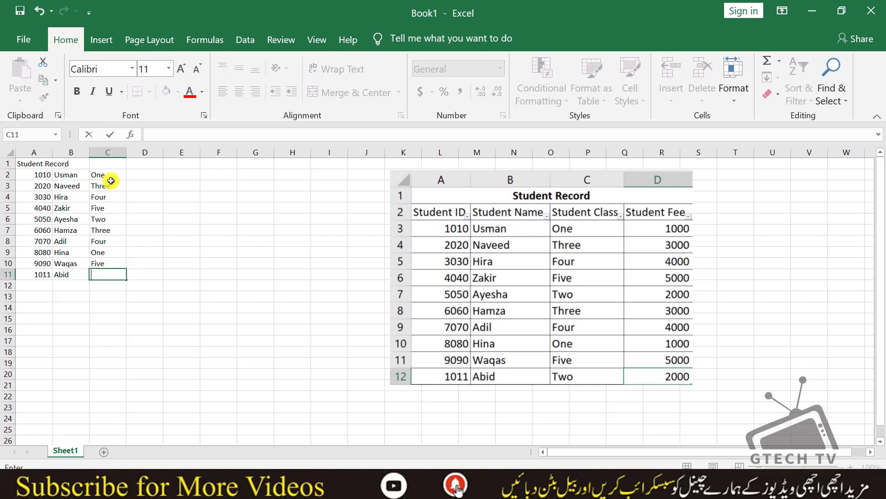
pyautogui.write('Two')
pyautogui.press('Return')
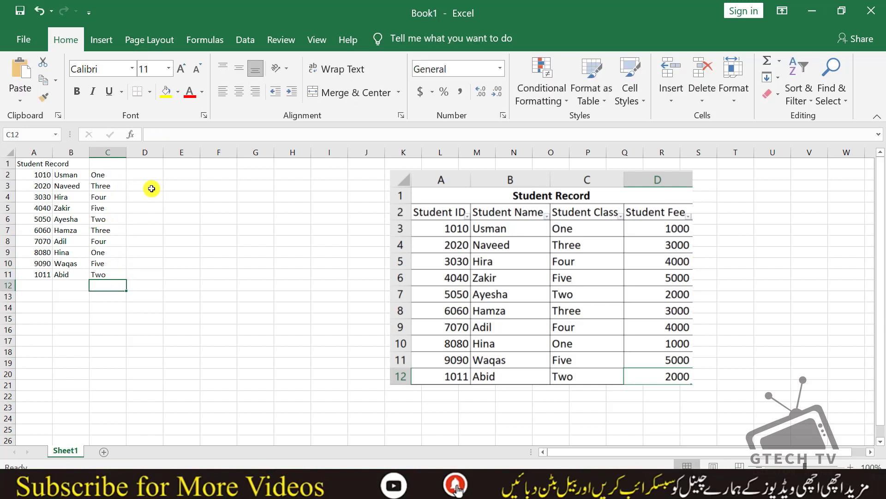
# Enter the fees 1000, 3000, 4000, 5000, 2000, 3000, 4000, 1000, 5000 and 2000 in cells D2 to D11.
pyautogui.click(154, 165)
pyautogui.click(154, 174)
pyautogui.write('1000')
pyautogui.press('Return')
pyautogui.write('3000')
pyautogui.press('Return')
pyautogui.write('4000')
pyautogui.press('Return')
pyautogui.write('5000')
pyautogui.press('Return')
pyautogui.write('2000')
pyautogui.press('Return')
pyautogui.write('3000')
pyautogui.press('Return')
pyautogui.write('4000')
pyautogui.press('Return')
pyautogui.write('1000')
pyautogui.press('Return')
pyautogui.write('5000')
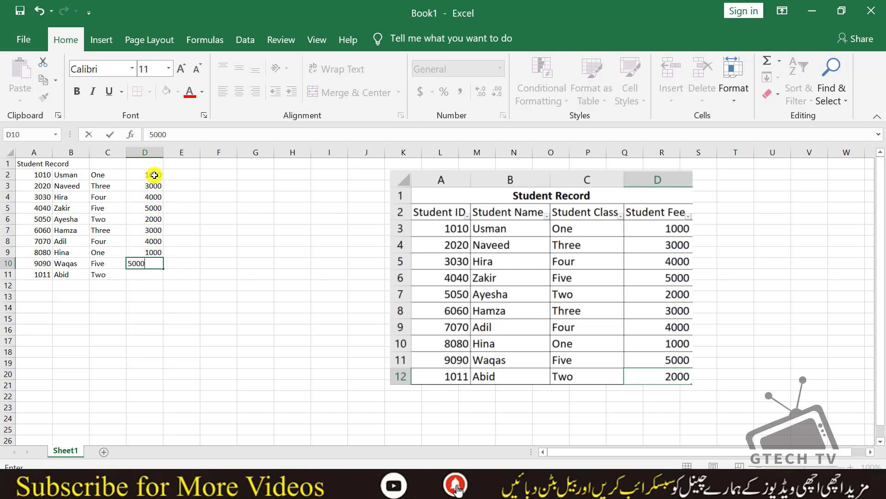
pyautogui.press('Return')
pyautogui.write('2000')
pyautogui.press('Return')
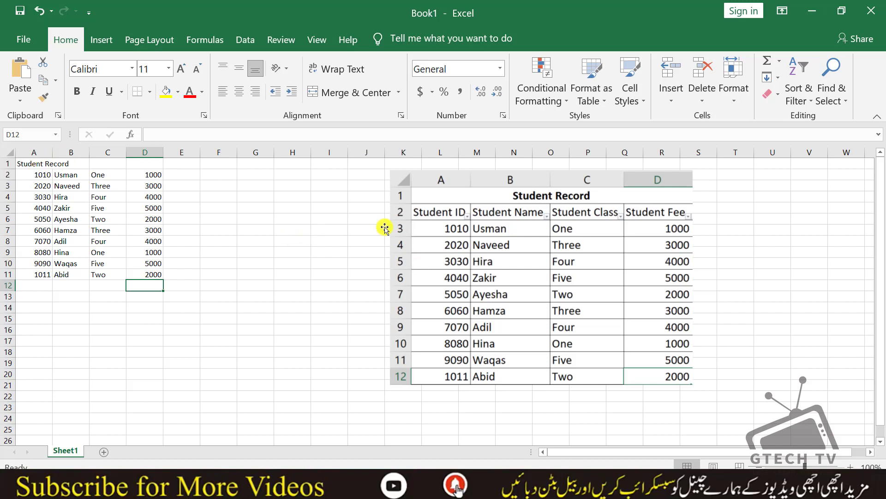
# Move the data range A2:D11 down one row so that it starts at cell A3.
pyautogui.click(34, 172)
pyautogui.moveTo(35, 172); pyautogui.dragTo(153, 274)
pyautogui.hotkey('ctrl', 'x')
pyautogui.click(40, 184)
pyautogui.hotkey('ctrl', 'v')
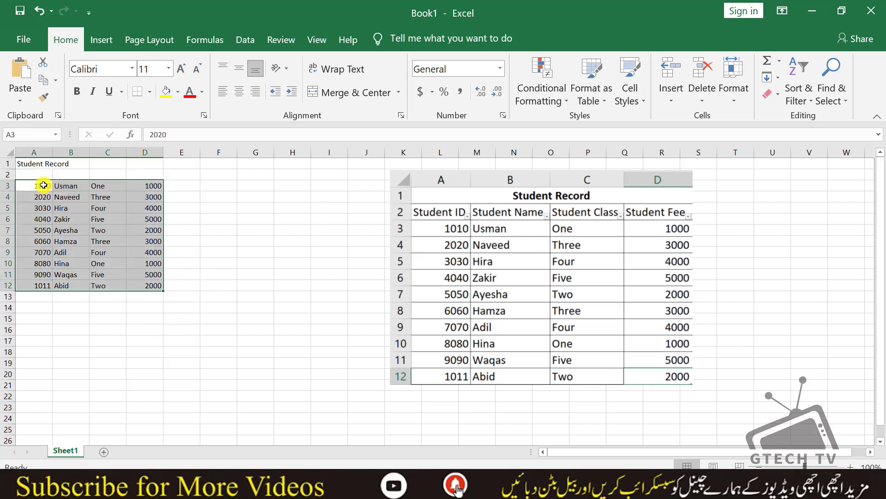
# Enter the column headings Student ID, Student Name, Student Class and Student Fee in cells A2 to D2.
pyautogui.press('Up')
pyautogui.hotkey('ctrl', "'")
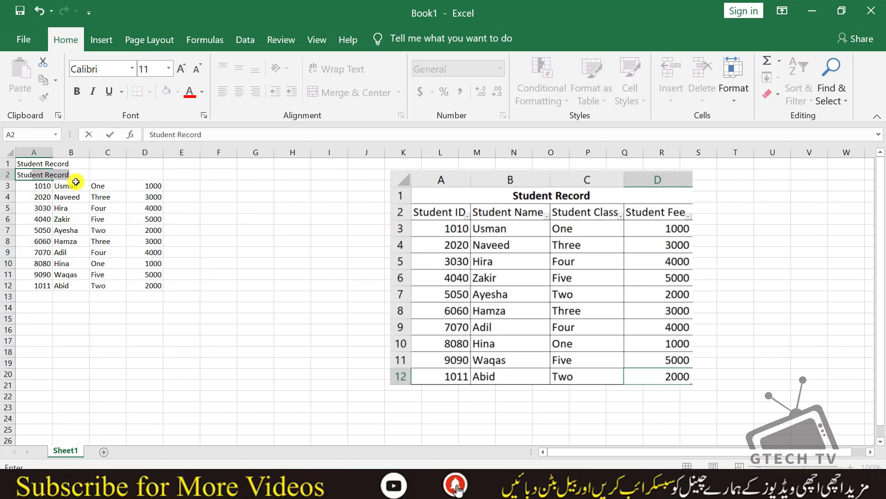
pyautogui.write('ID')
pyautogui.click(85, 174)
pyautogui.write('Student Name')
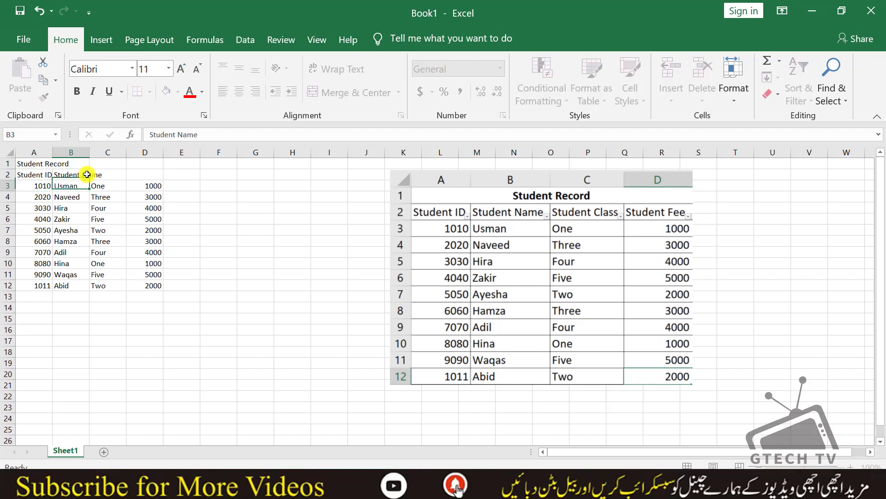
pyautogui.click(110, 172)
pyautogui.write('Student Class')
pyautogui.press('Return')
pyautogui.click(151, 173)
pyautogui.write('Studnet Fee')
pyautogui.press('Return')
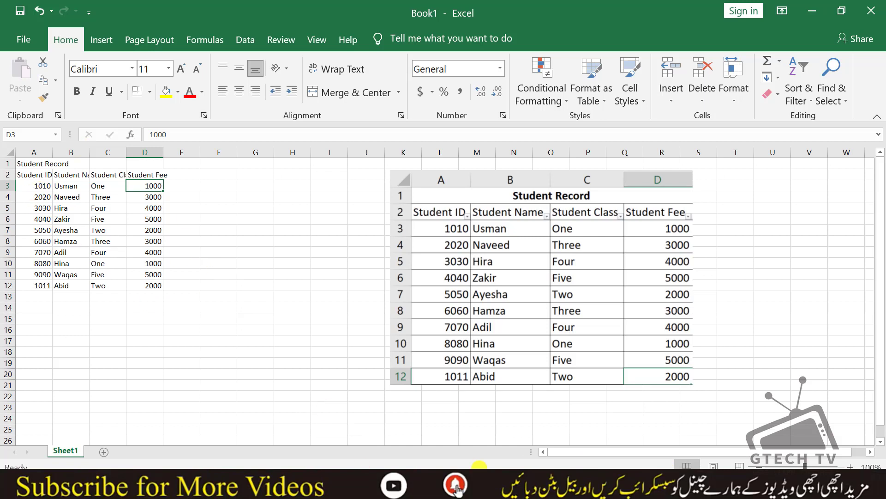
# Check the merge instruction in the PDF and merge and center the title across cells A1 to D1.
pyautogui.hotkey('alt', 'Tab')
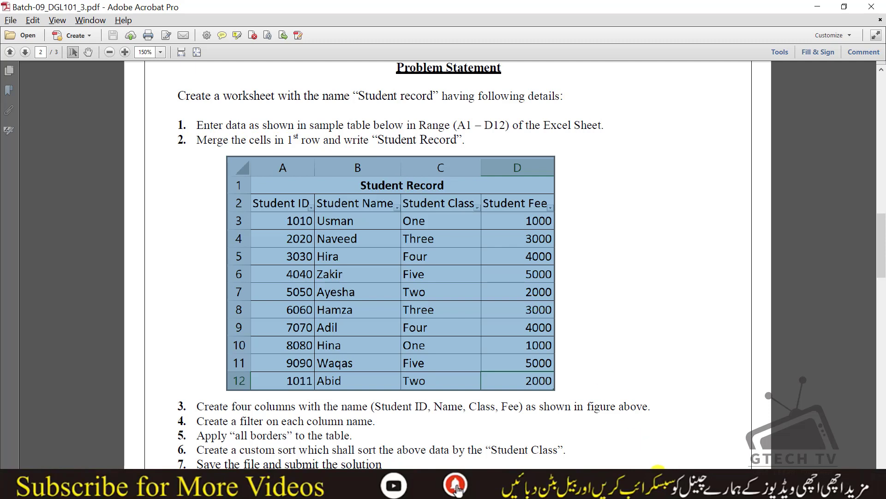
pyautogui.hotkey('alt', 'Tab')
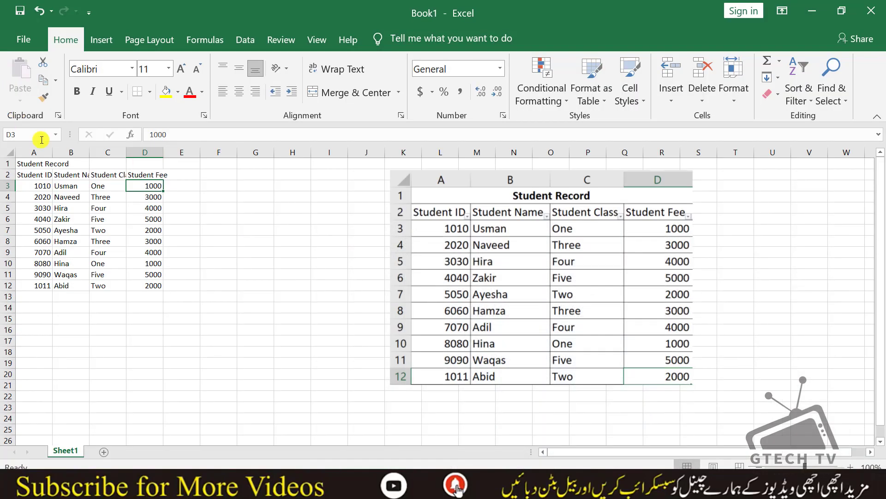
pyautogui.moveTo(47, 165); pyautogui.dragTo(145, 159)
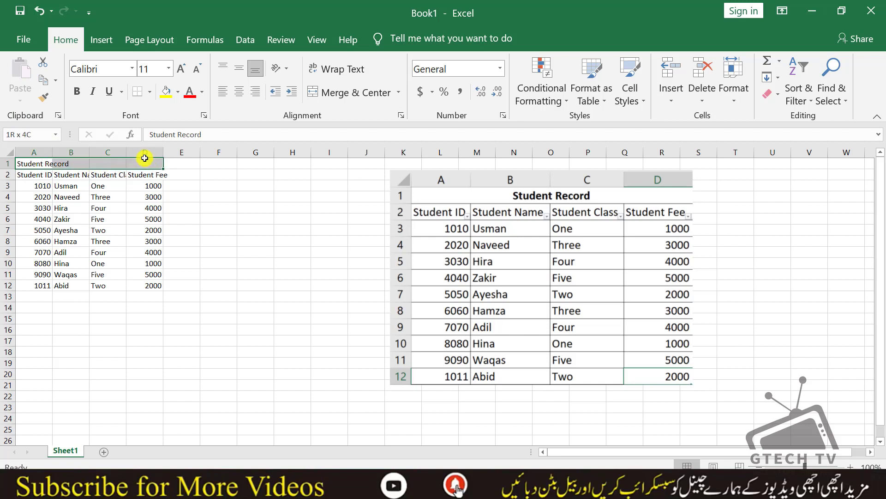
pyautogui.click(348, 93)
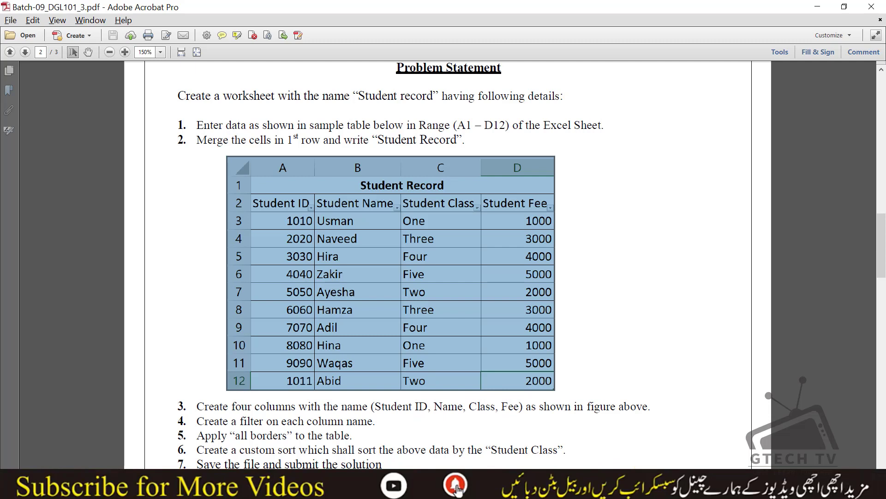
# Compare the headings in row 2 with the column-name instruction in the PDF exercise.
pyautogui.hotkey('alt', 'Tab')
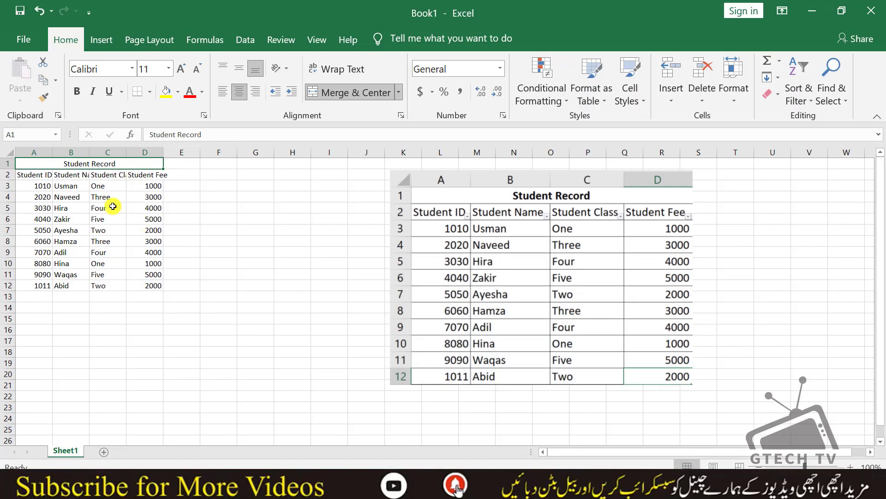
pyautogui.moveTo(40, 175); pyautogui.dragTo(132, 172)
pyautogui.click(182, 307)
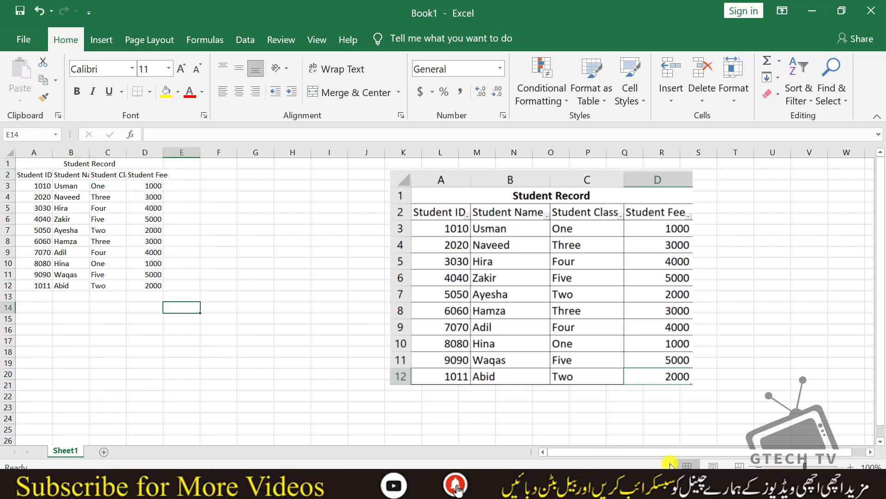
pyautogui.hotkey('alt', 'Tab')
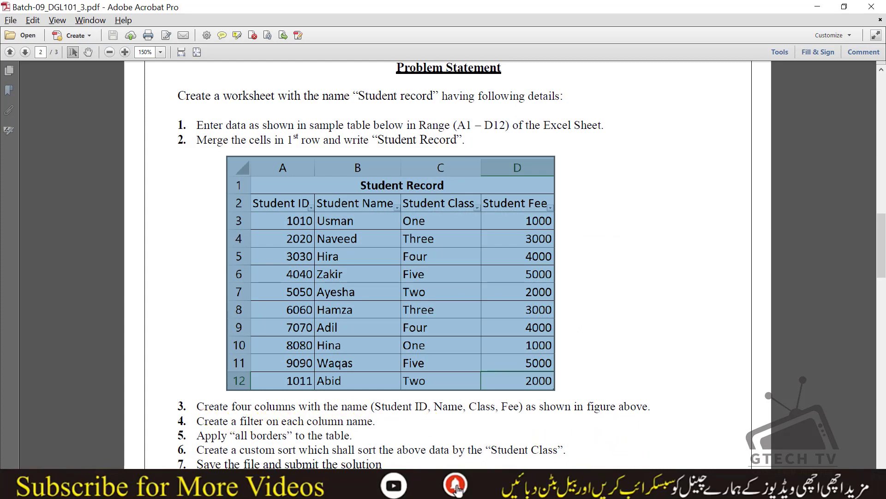
pyautogui.hotkey('alt', 'Tab')
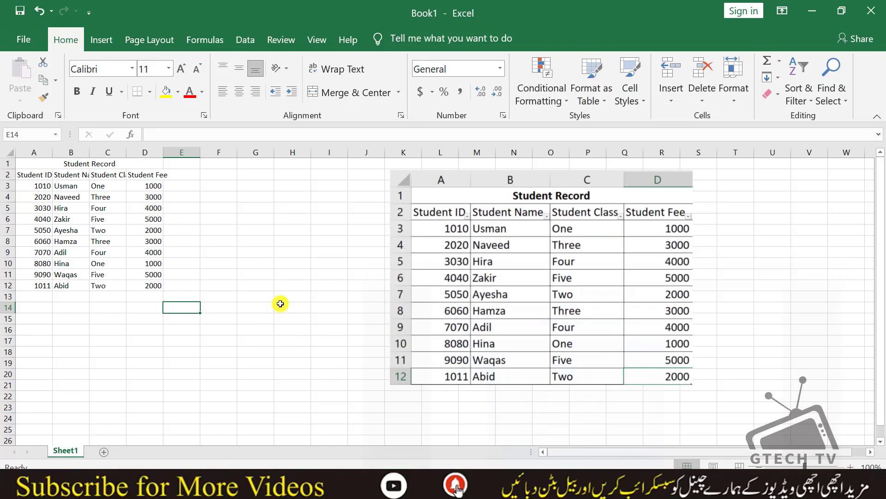
# Center the contents of columns A to D vertically and horizontally, and auto-fit the widths of these columns.
pyautogui.click(36, 175)
pyautogui.moveTo(38, 149); pyautogui.dragTo(148, 147)
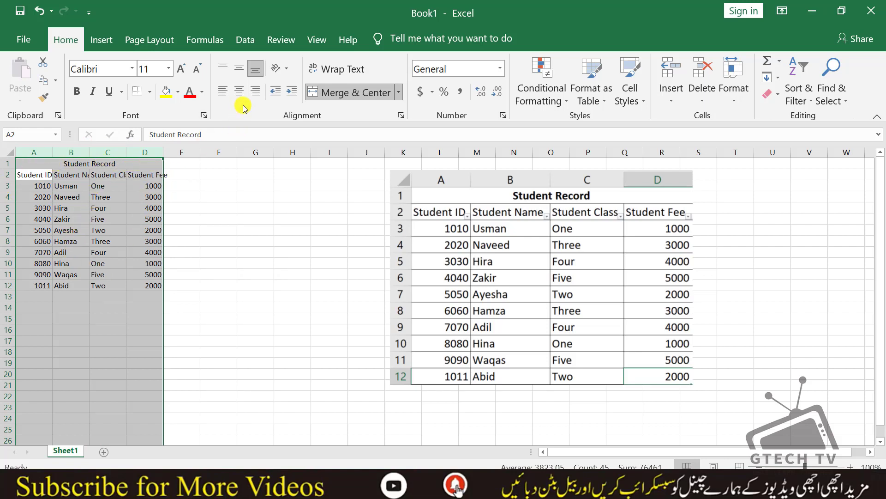
pyautogui.click(238, 71)
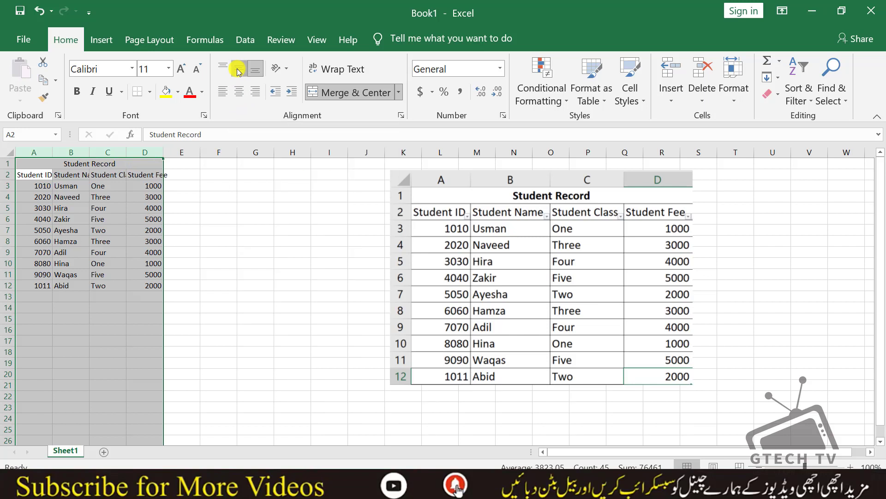
pyautogui.click(240, 70)
pyautogui.click(241, 71)
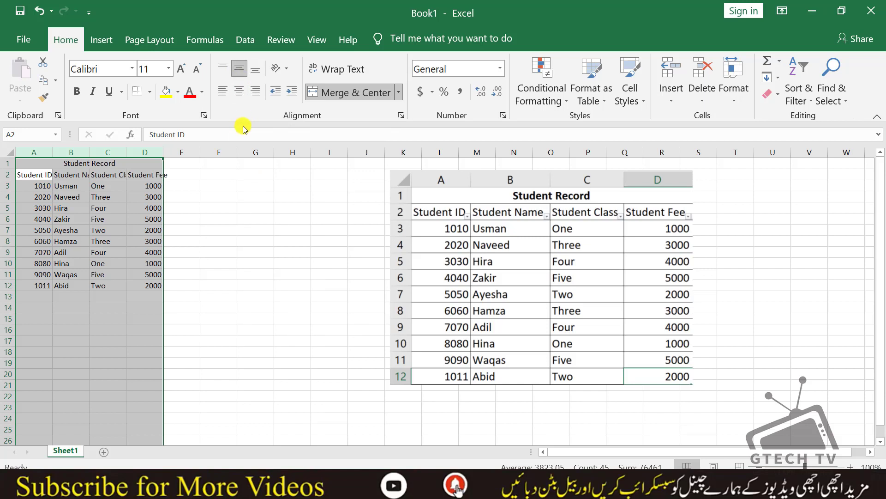
pyautogui.click(240, 93)
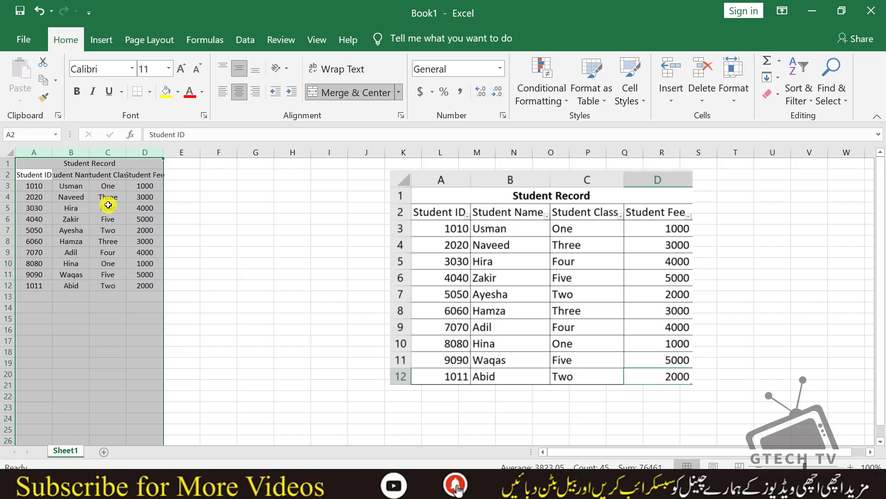
pyautogui.doubleClick(164, 151)
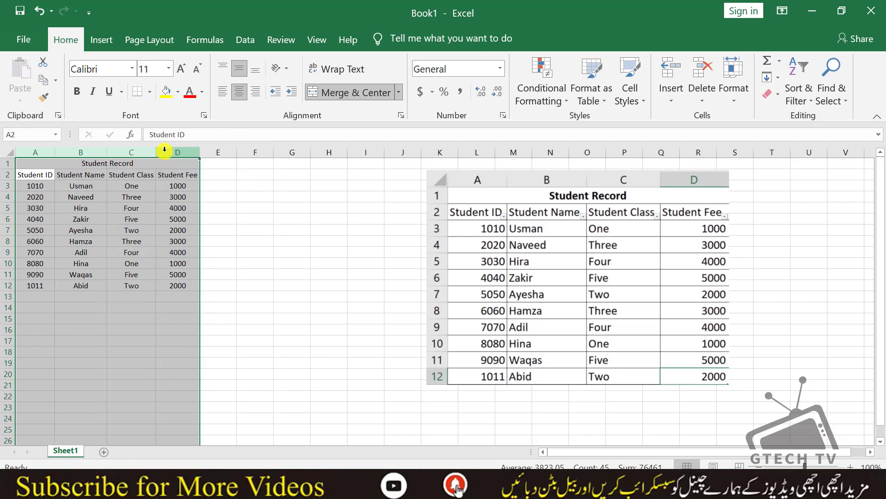
pyautogui.click(159, 253)
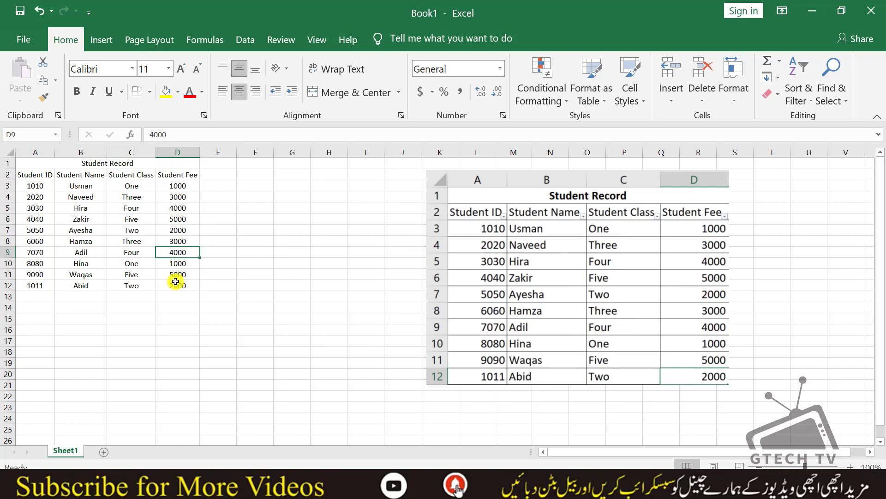
# Make the merged "Student Record" title in row 1 bold.
pyautogui.click(158, 161)
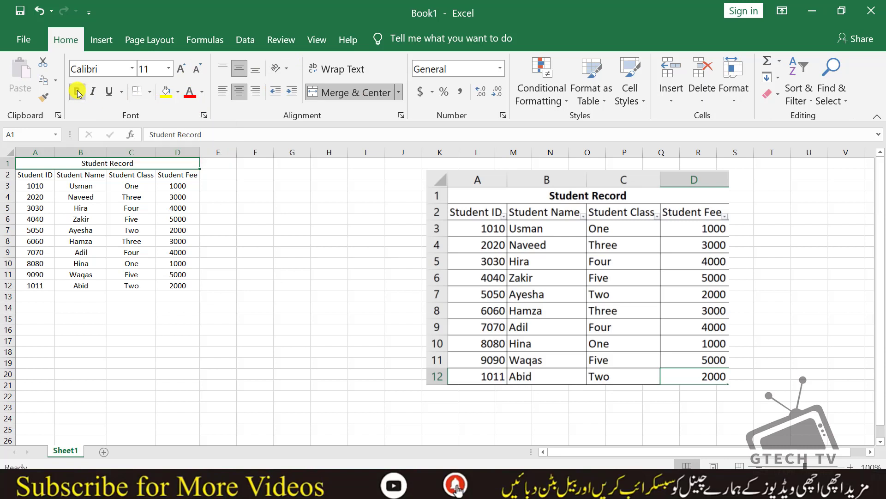
pyautogui.hotkey('ctrl', 'p')
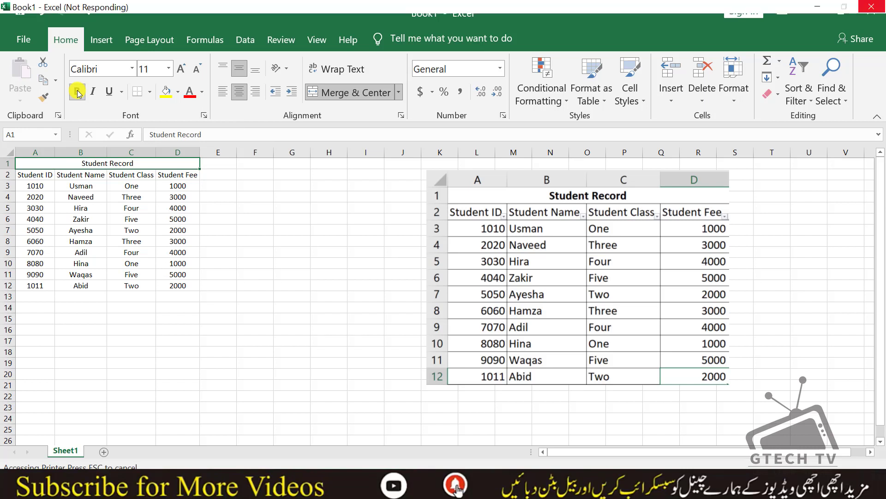
pyautogui.click(77, 92)
# Increase the font size of A1:D12 to 14 and auto-fit columns A to D to the larger text.
pyautogui.moveTo(121, 161); pyautogui.dragTo(119, 286)
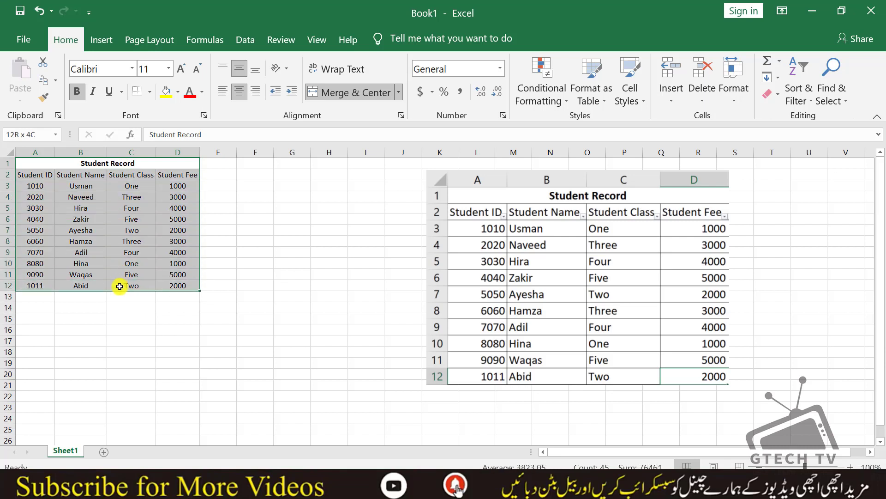
pyautogui.click(183, 69)
pyautogui.click(183, 69)
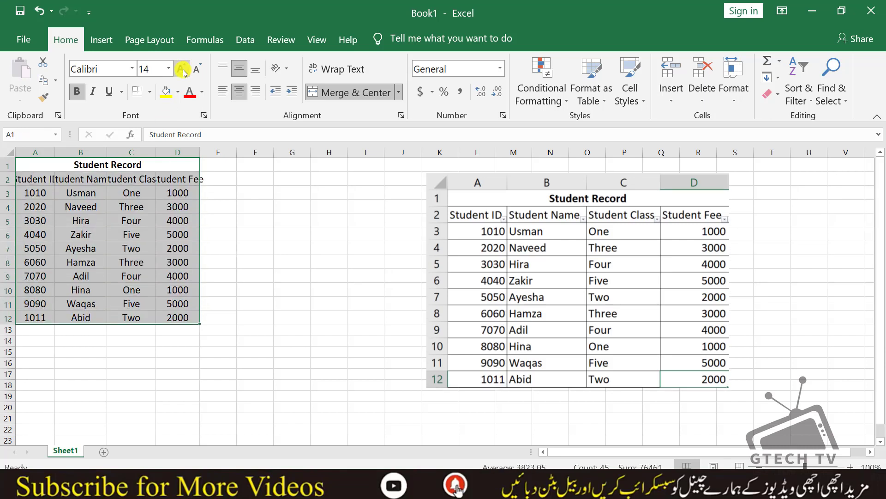
pyautogui.moveTo(185, 147); pyautogui.dragTo(40, 153)
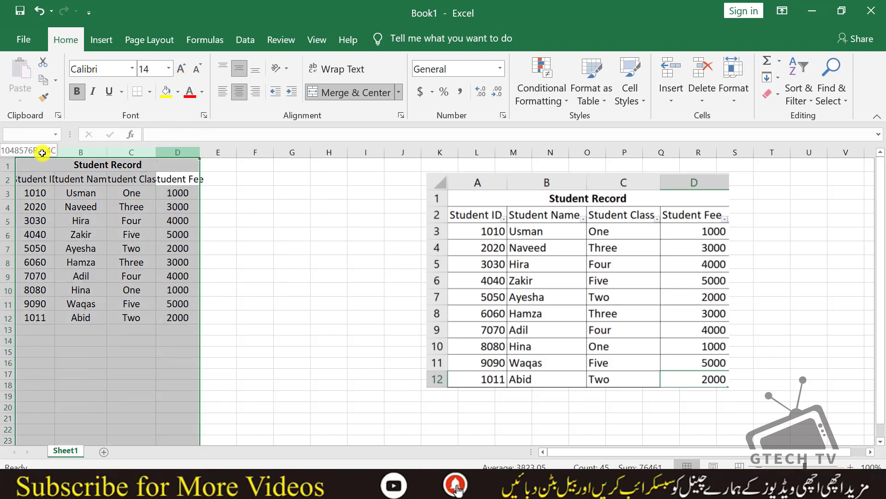
pyautogui.doubleClick(199, 156)
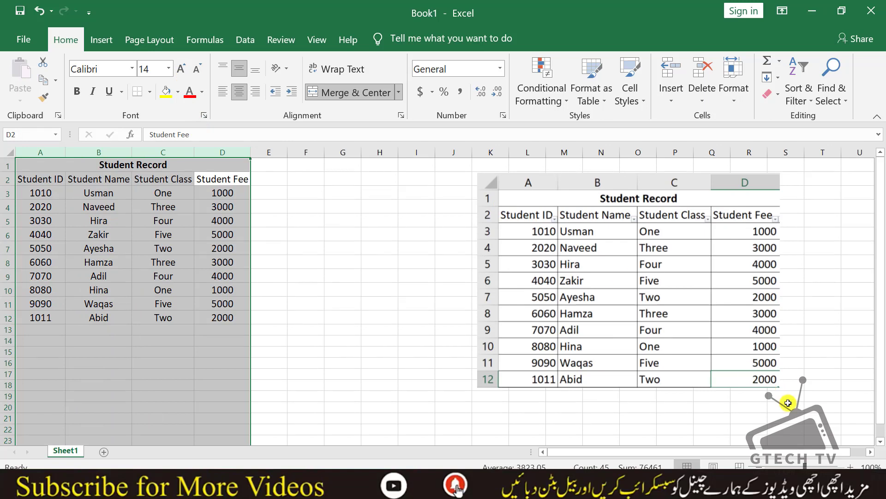
# Shrink the reference table picture proportionally and reposition it beside the student data.
pyautogui.moveTo(349, 315); pyautogui.dragTo(144, 289)
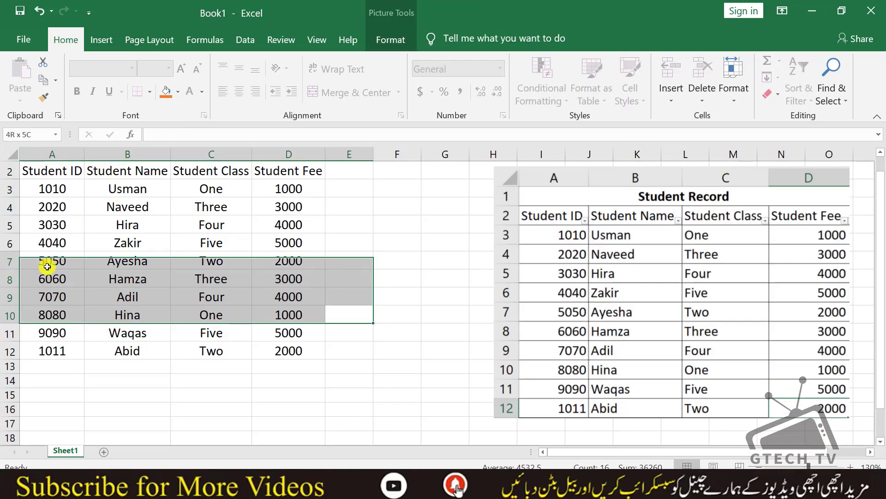
pyautogui.click(240, 263)
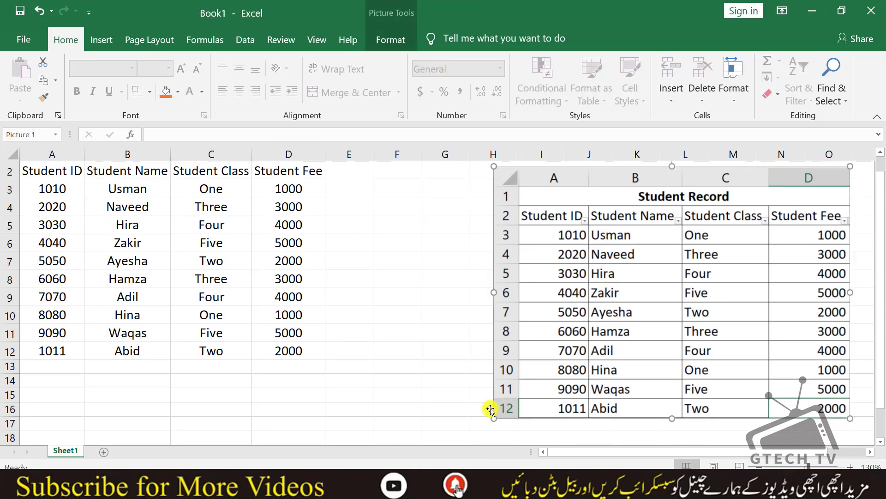
pyautogui.moveTo(536, 387); pyautogui.dragTo(535, 387)
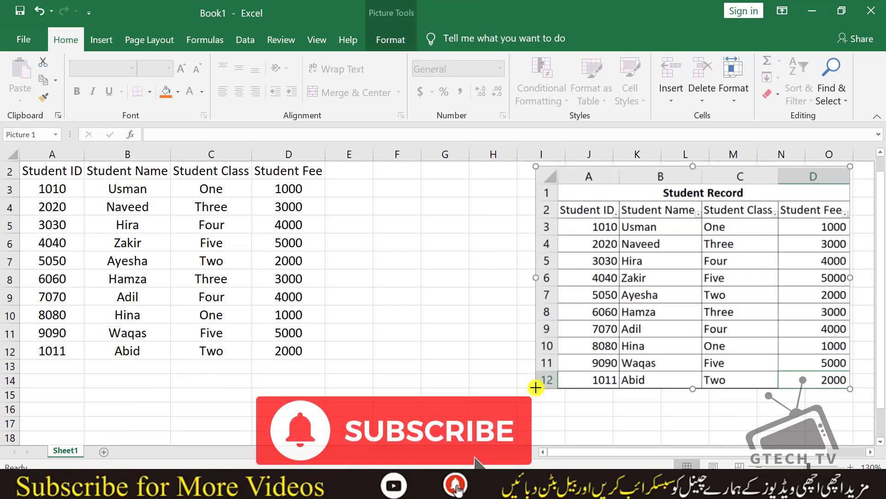
pyautogui.moveTo(678, 303); pyautogui.dragTo(531, 307)
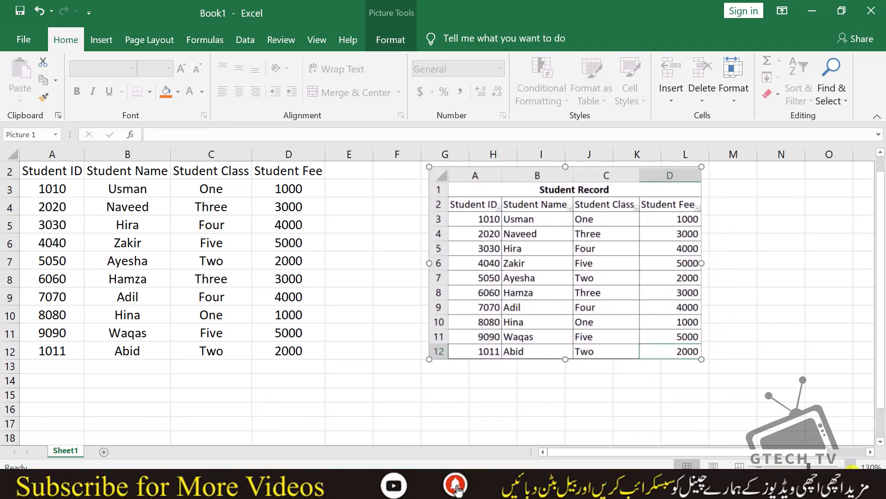
pyautogui.click(849, 466)
pyautogui.click(850, 466)
pyautogui.click(358, 330)
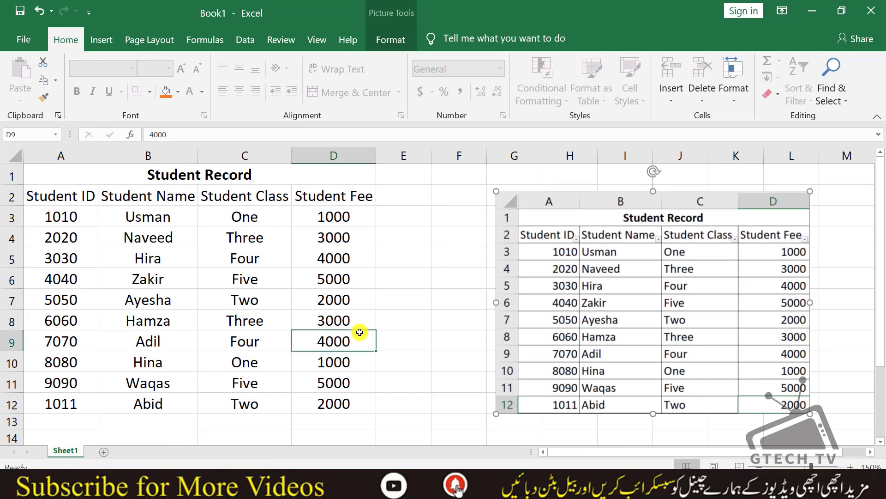
pyautogui.click(338, 398)
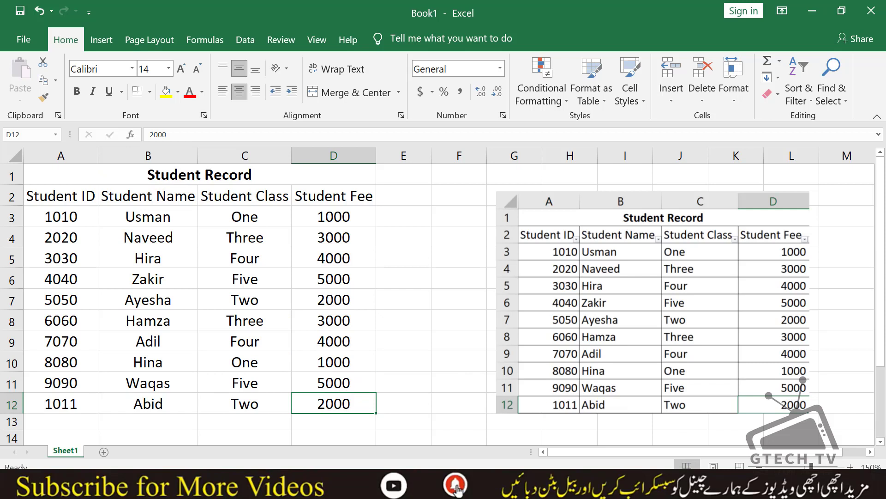
# Check the filter instruction in the PDF exercise and add a filter to the column headings in A2:D2.
pyautogui.hotkey('alt', 'Tab')
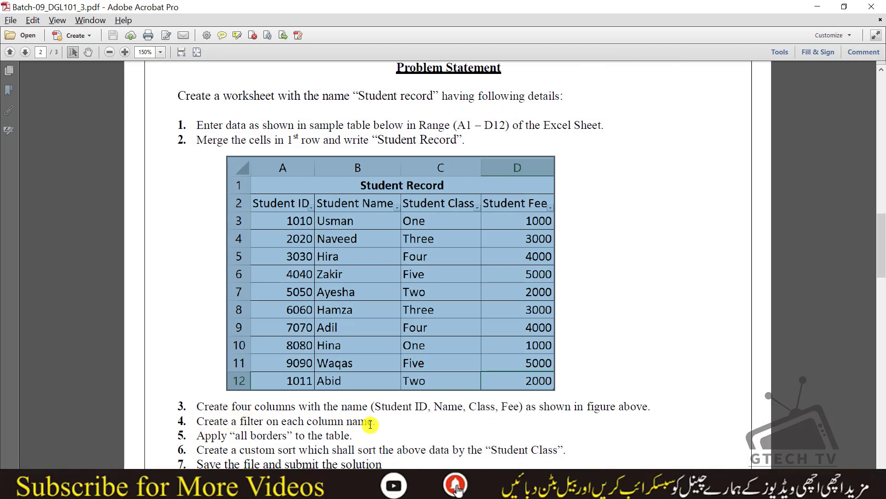
pyautogui.hotkey('alt', 'Tab')
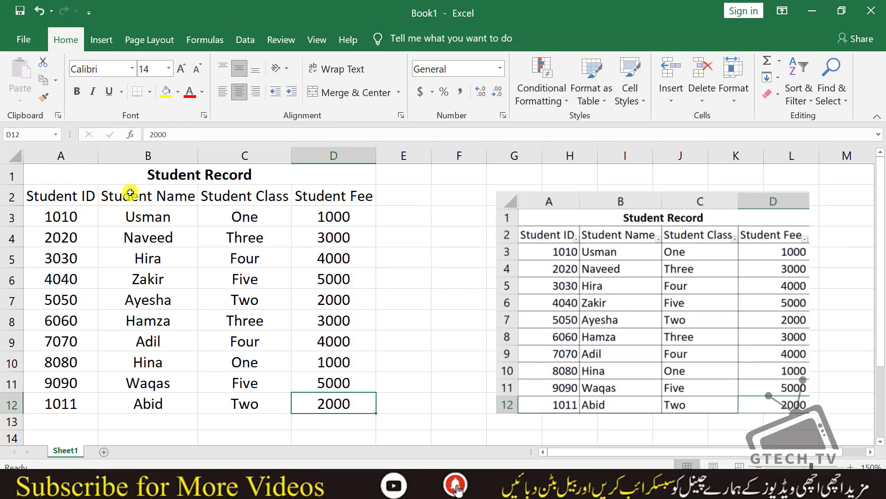
pyautogui.moveTo(67, 193); pyautogui.dragTo(314, 194)
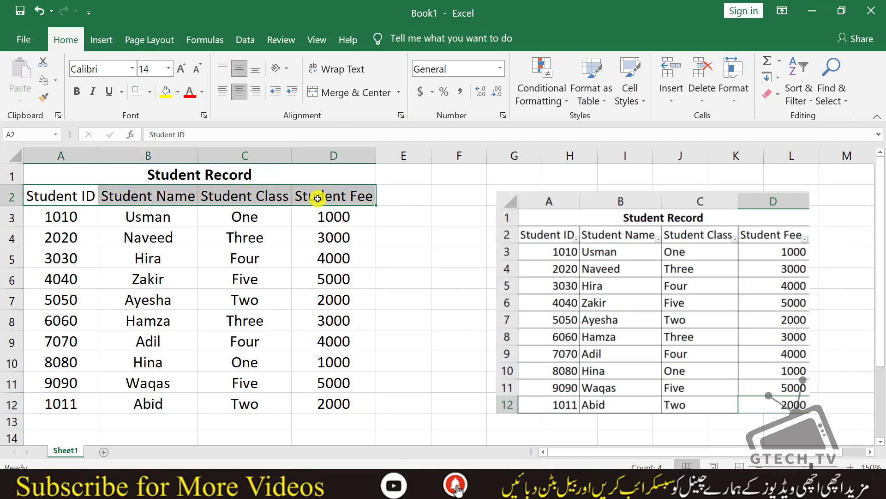
pyautogui.click(803, 91)
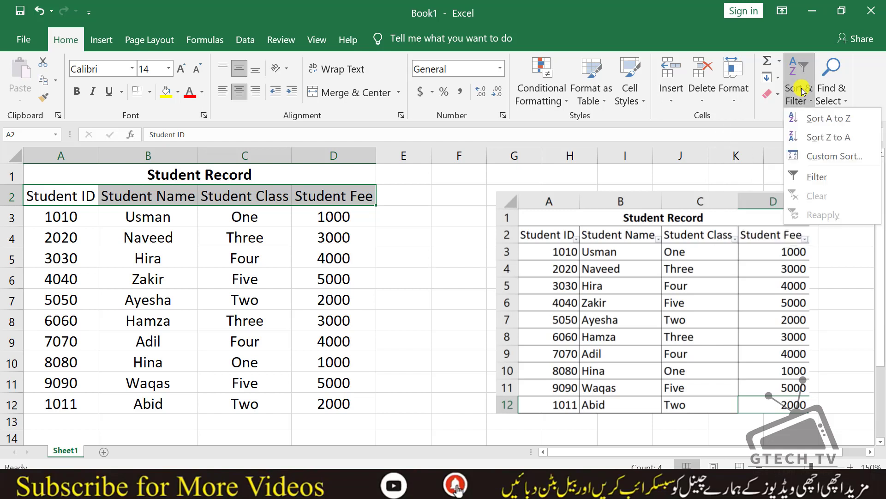
pyautogui.click(818, 179)
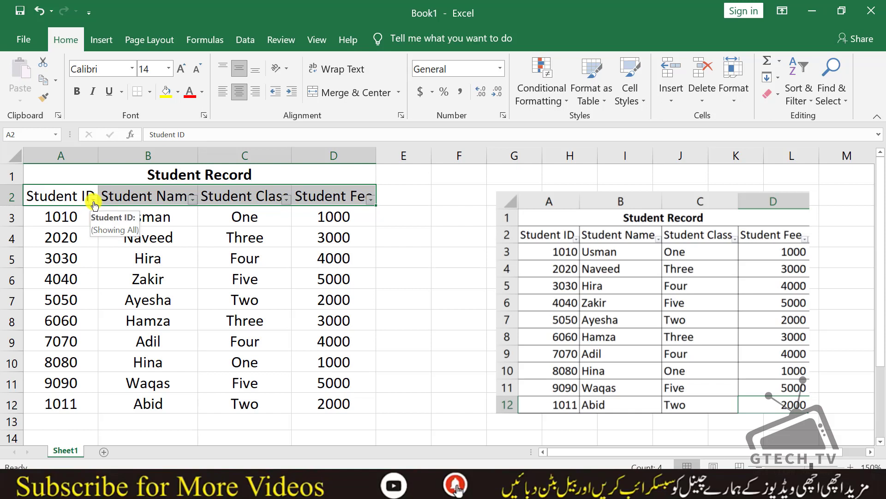
# Auto-fit columns A to D to make room for the filter arrows, and move the reference picture fully into view beside the table.
pyautogui.click(94, 219)
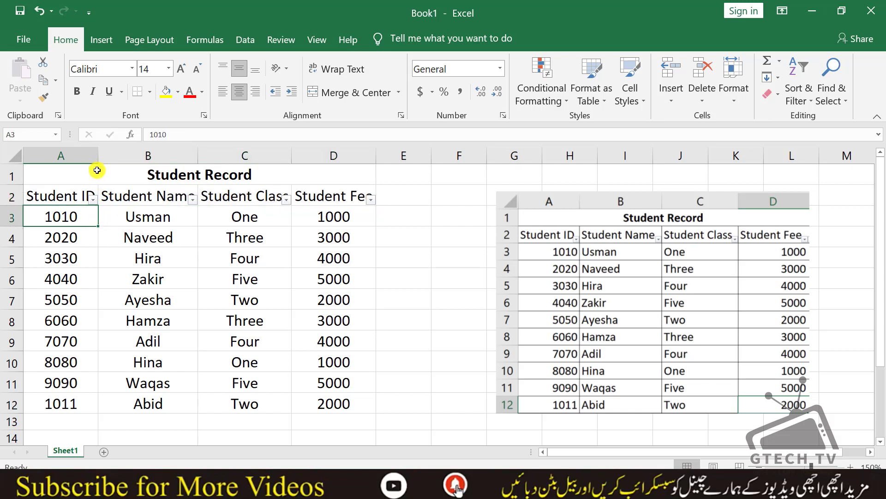
pyautogui.moveTo(88, 156); pyautogui.dragTo(383, 157)
pyautogui.doubleClick(383, 157)
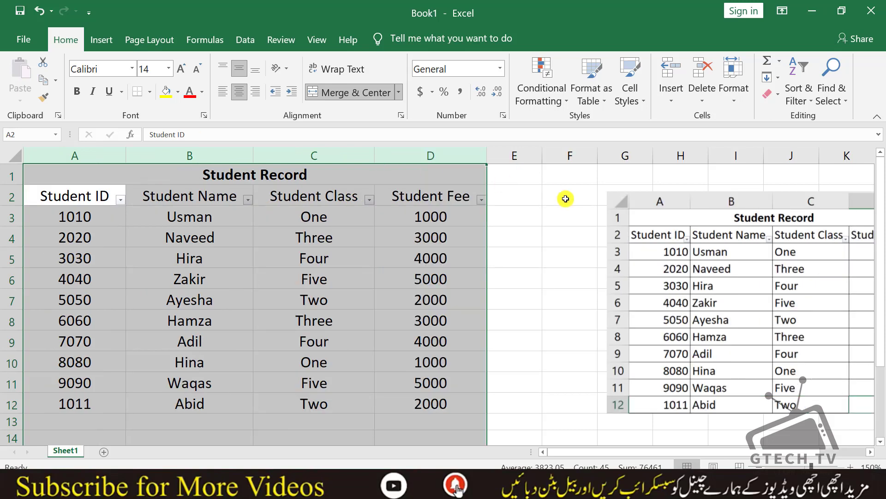
pyautogui.click(577, 242)
pyautogui.moveTo(705, 270); pyautogui.dragTo(622, 250)
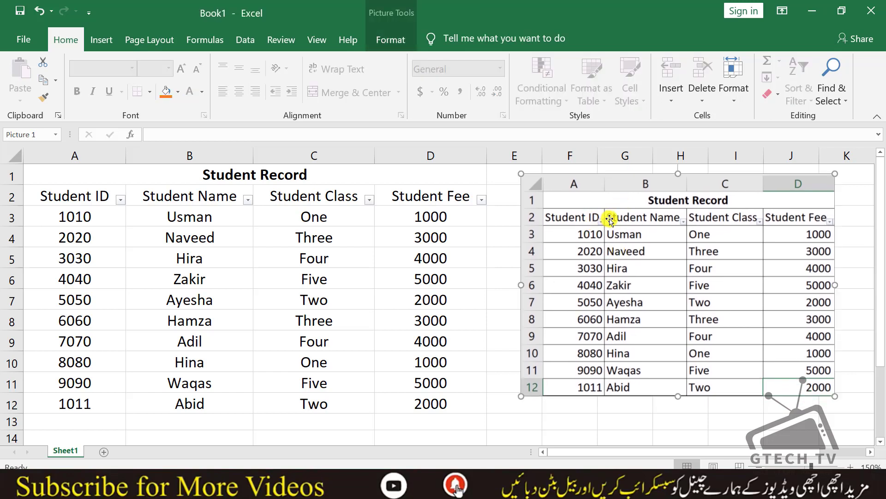
pyautogui.click(484, 204)
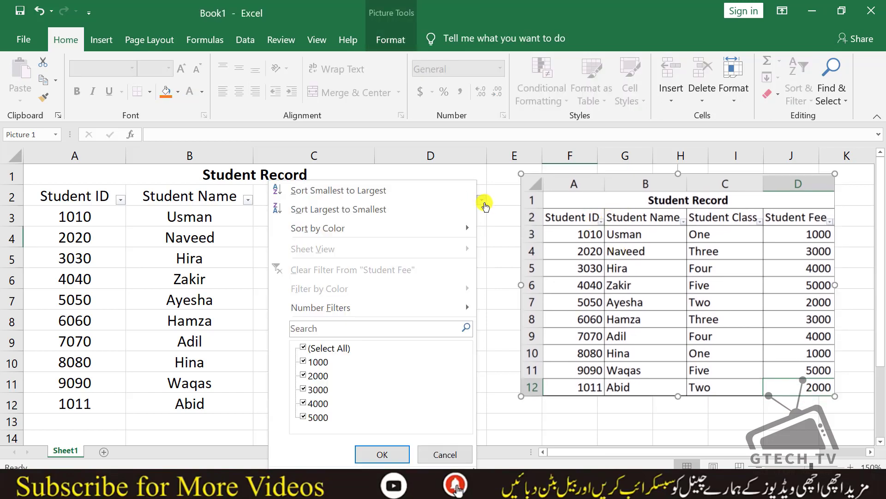
pyautogui.click(484, 203)
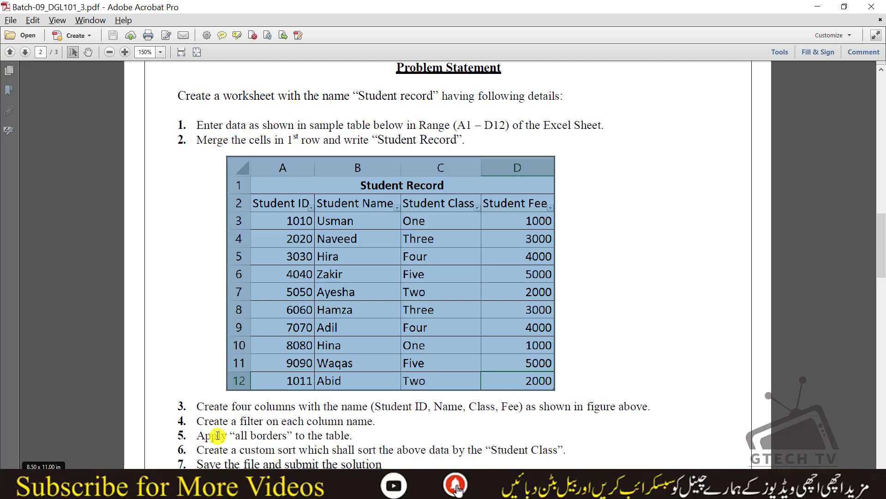
# Check the border instruction in the PDF exercise and apply All Borders to the table in A1:D12.
pyautogui.moveTo(881, 268); pyautogui.dragTo(881, 279)
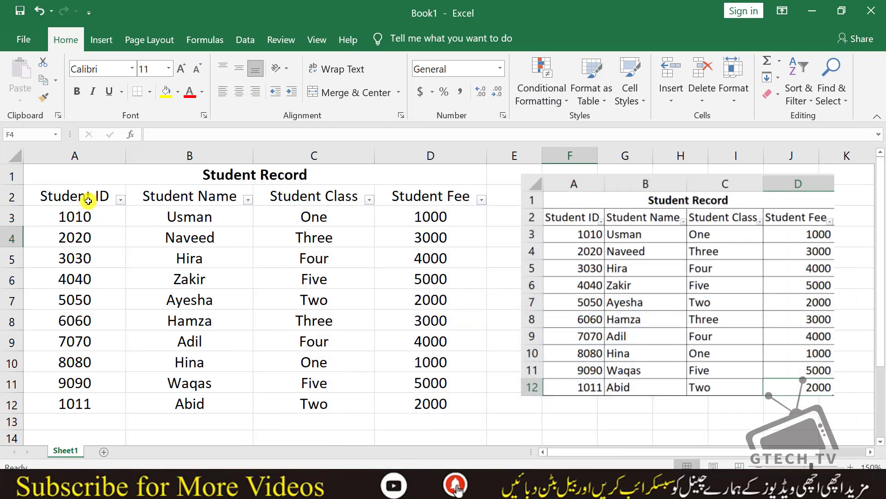
pyautogui.moveTo(68, 174); pyautogui.dragTo(277, 399)
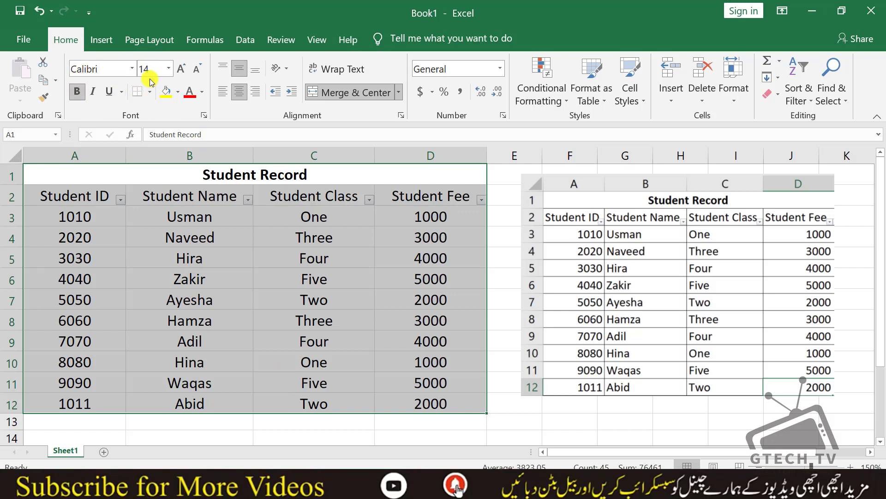
pyautogui.click(150, 92)
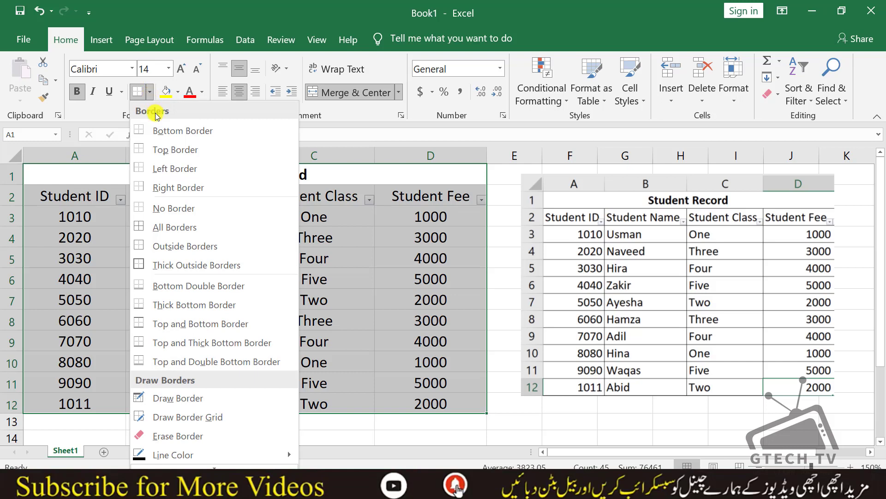
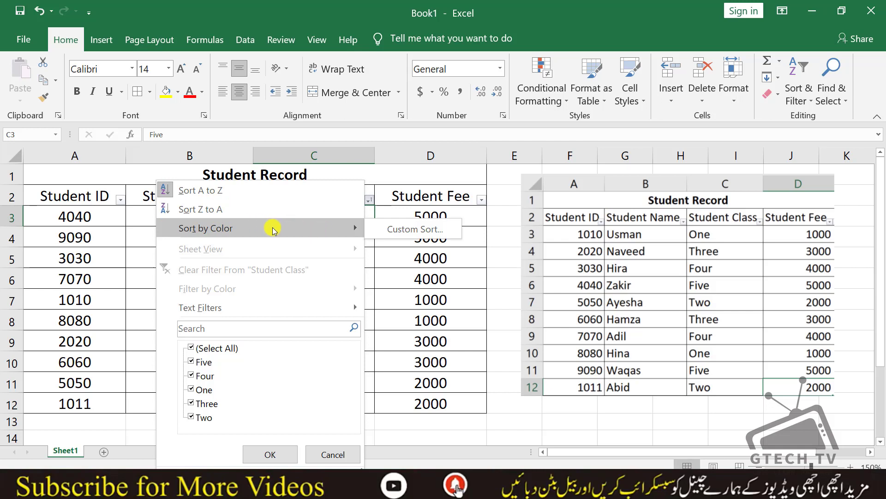
# Check the sorting instruction in the PDF and apply a custom sort by Student Class on Cell Values, ordered A to Z.
pyautogui.click(389, 233)
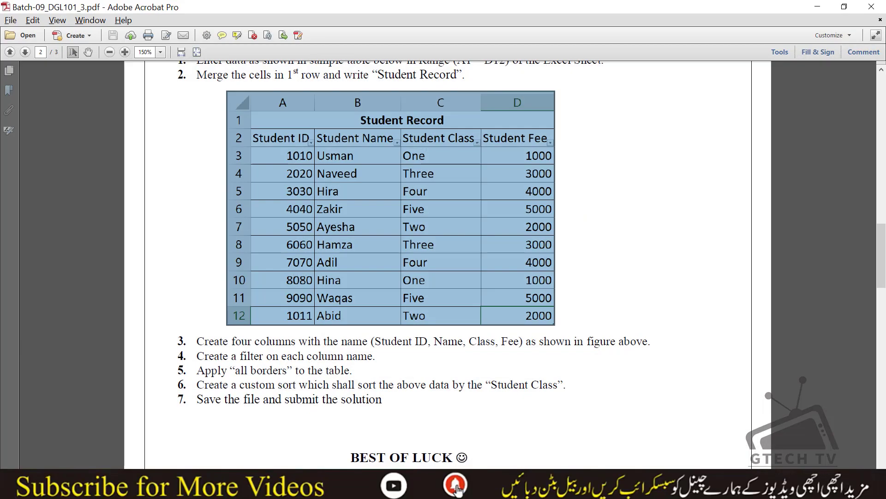
pyautogui.moveTo(476, 384); pyautogui.dragTo(568, 384)
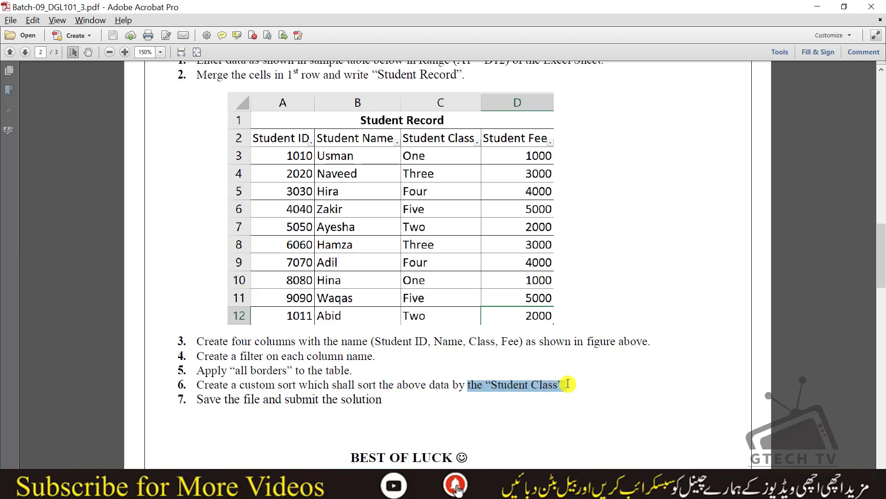
pyautogui.click(567, 383)
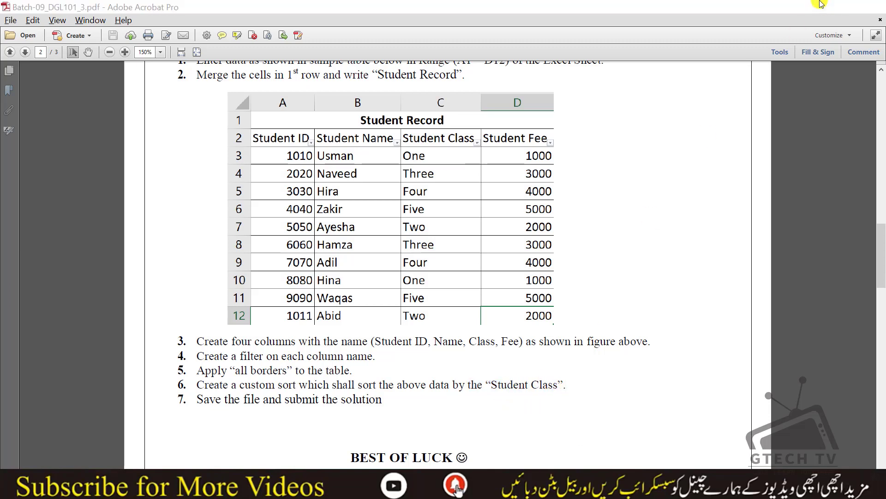
pyautogui.click(817, 7)
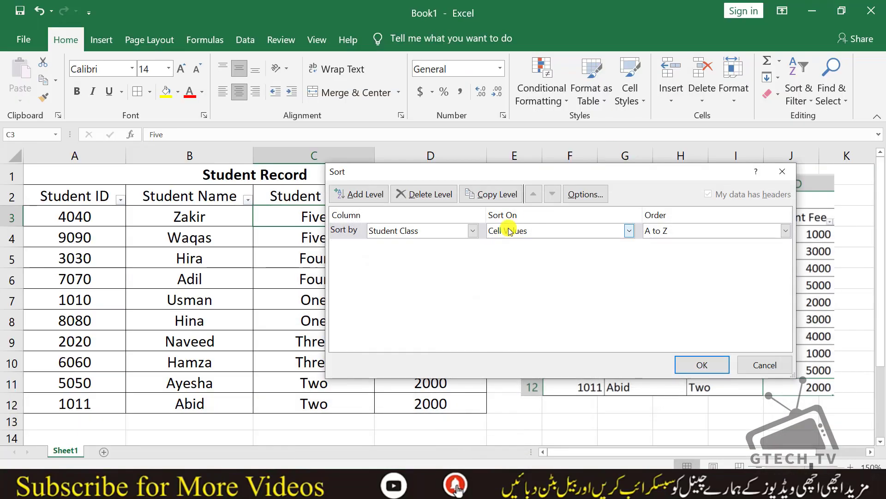
pyautogui.click(434, 231)
pyautogui.click(434, 231)
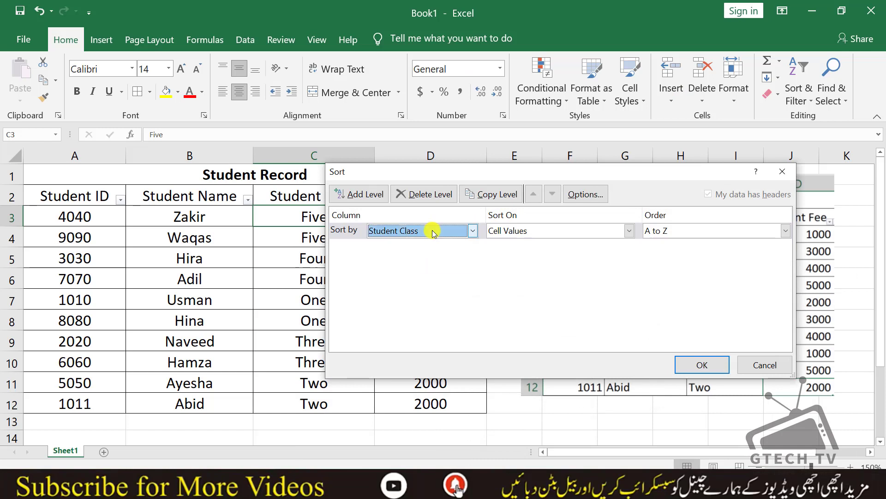
pyautogui.click(559, 229)
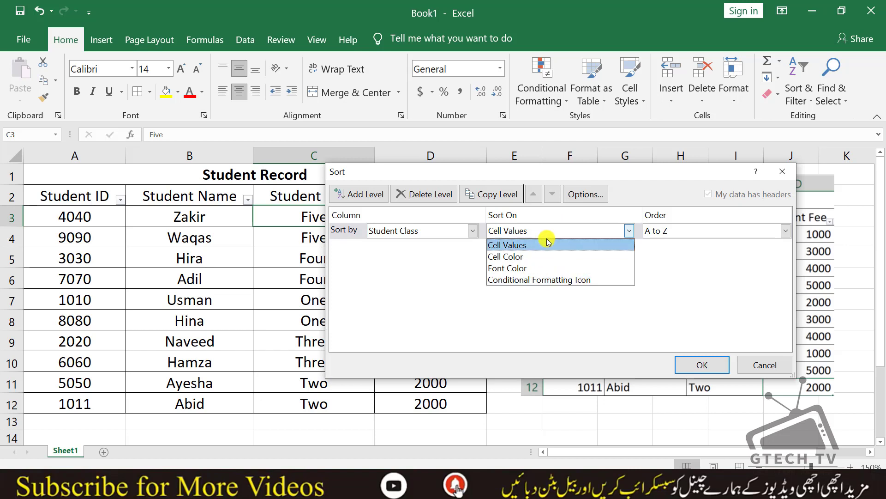
pyautogui.click(673, 229)
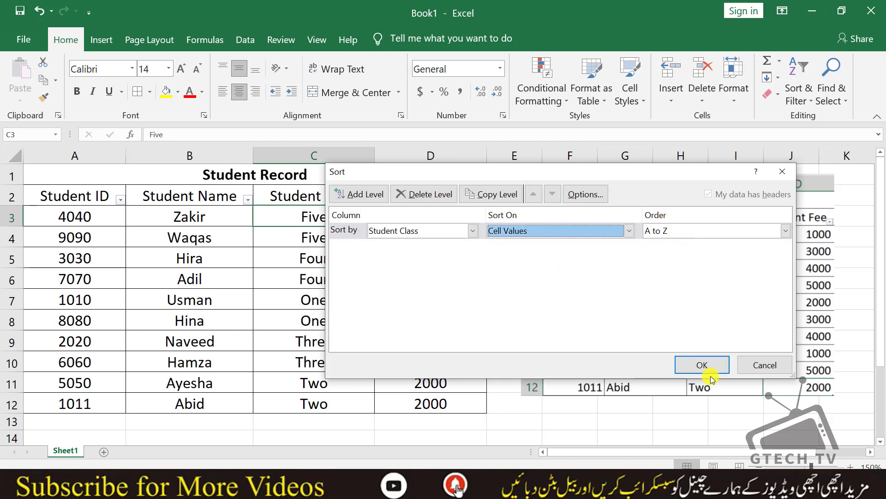
pyautogui.click(700, 366)
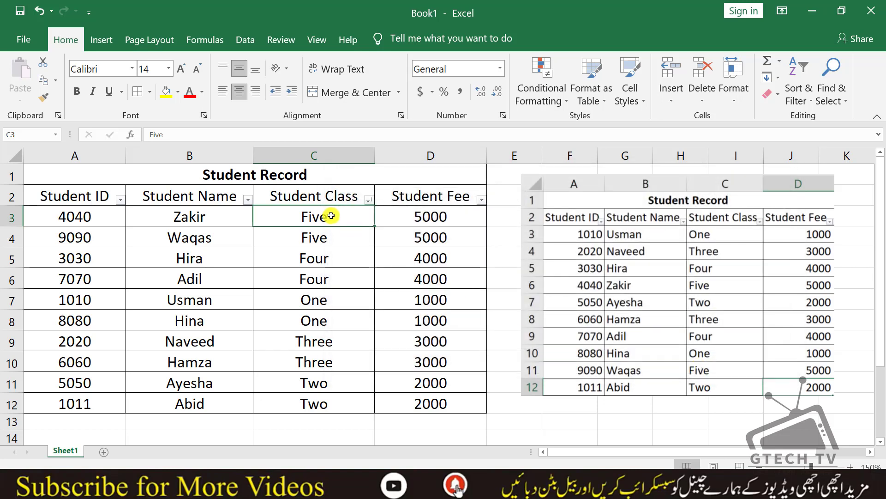
# Sort the table by Student Class from Z to A and review the order of the classes.
pyautogui.click(369, 199)
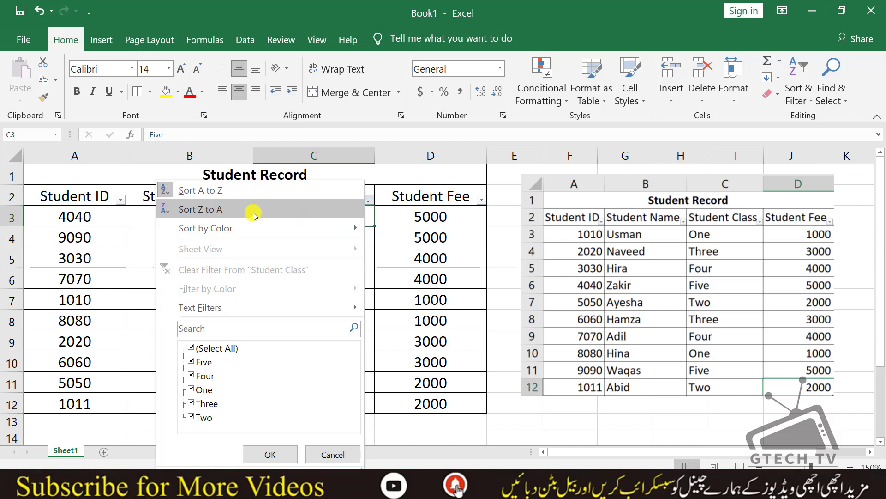
pyautogui.click(187, 211)
pyautogui.moveTo(318, 212); pyautogui.dragTo(324, 383)
pyautogui.moveTo(329, 294); pyautogui.dragTo(360, 213)
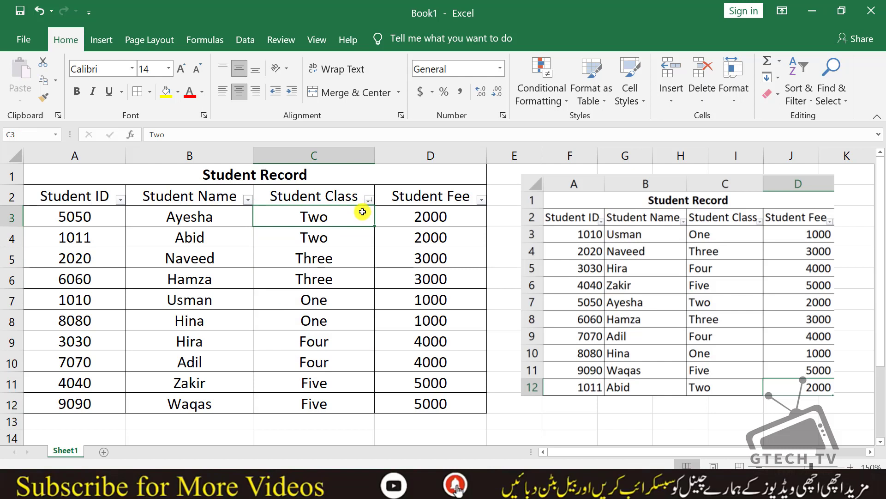
# Sort the table by Student Class from A to Z and review the reordered rows.
pyautogui.click(369, 200)
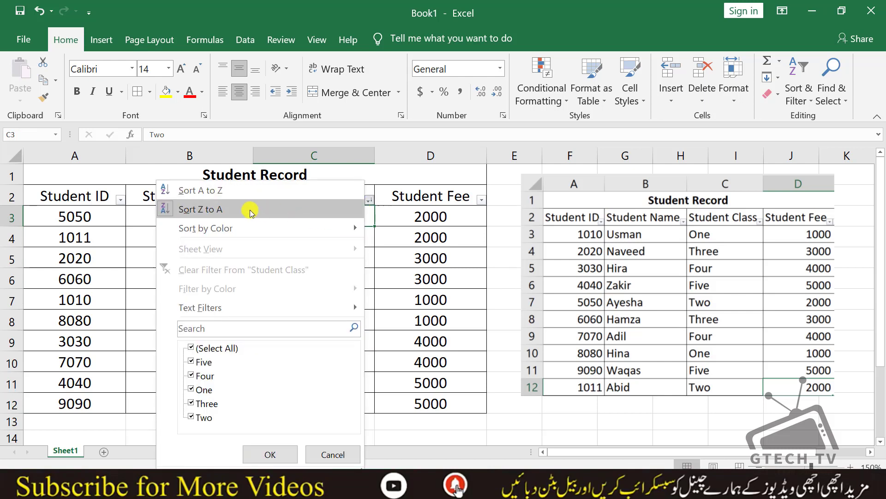
pyautogui.click(213, 190)
pyautogui.moveTo(319, 195); pyautogui.dragTo(269, 274)
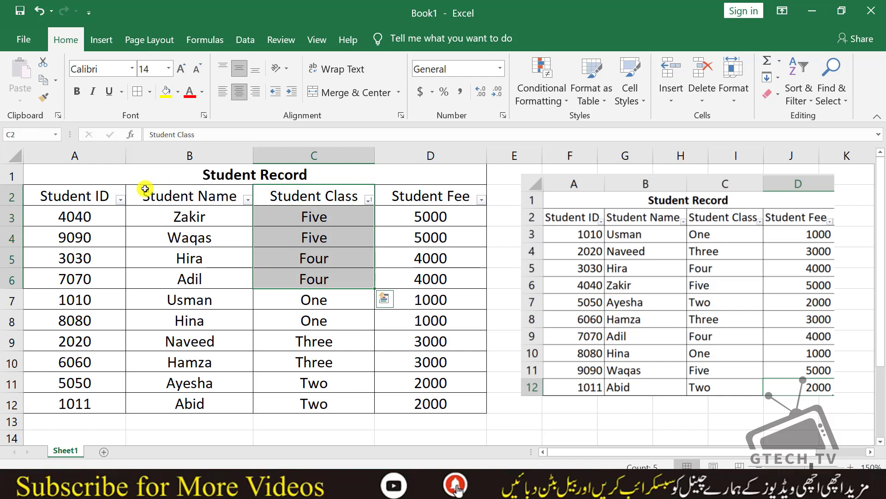
# Sort the table by Student ID from smallest to largest.
pyautogui.click(120, 200)
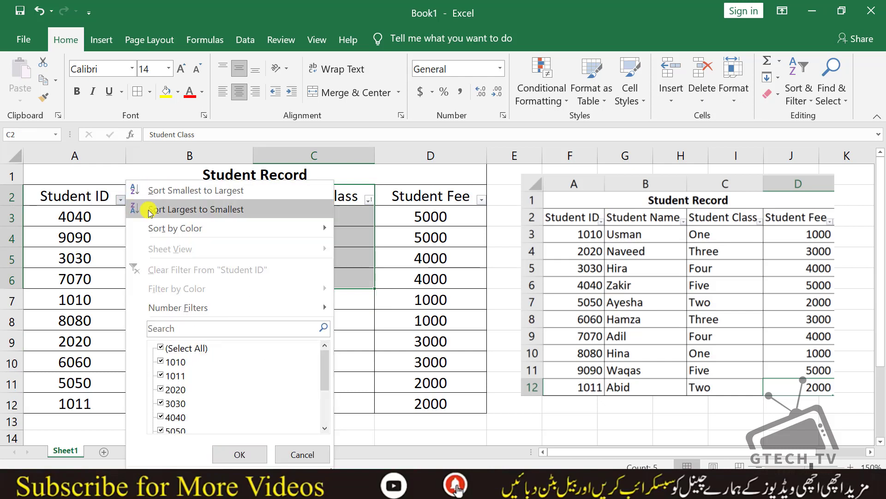
pyautogui.click(209, 193)
pyautogui.moveTo(87, 218)
pyautogui.mouseDown()
pyautogui.moveTo(330, 311)
pyautogui.moveTo(354, 404)
pyautogui.moveTo(115, 292)
pyautogui.moveTo(93, 234)
pyautogui.moveTo(99, 224)
pyautogui.mouseUp()
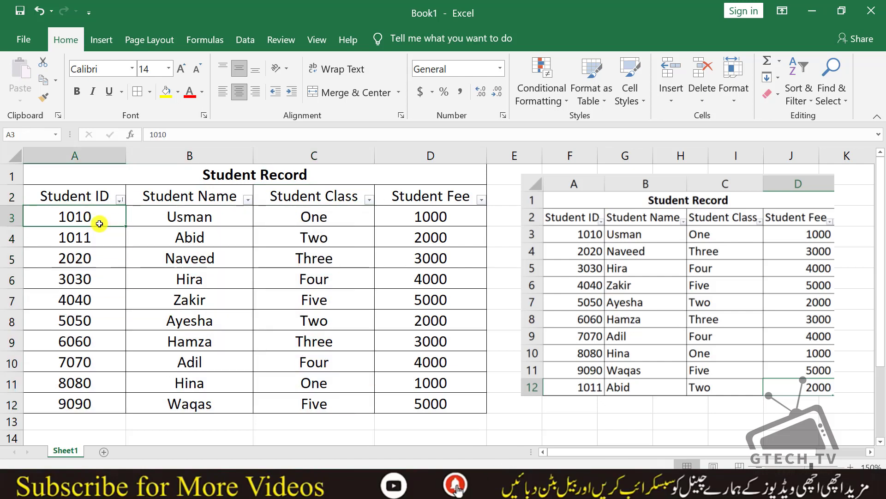
# Sort the table by Student ID from largest to smallest, followed by Student Class from A to Z.
pyautogui.click(119, 199)
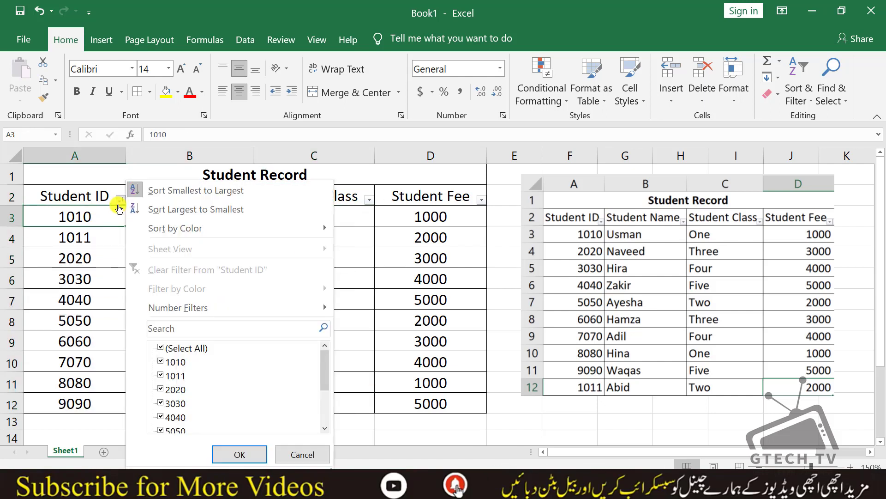
pyautogui.click(172, 210)
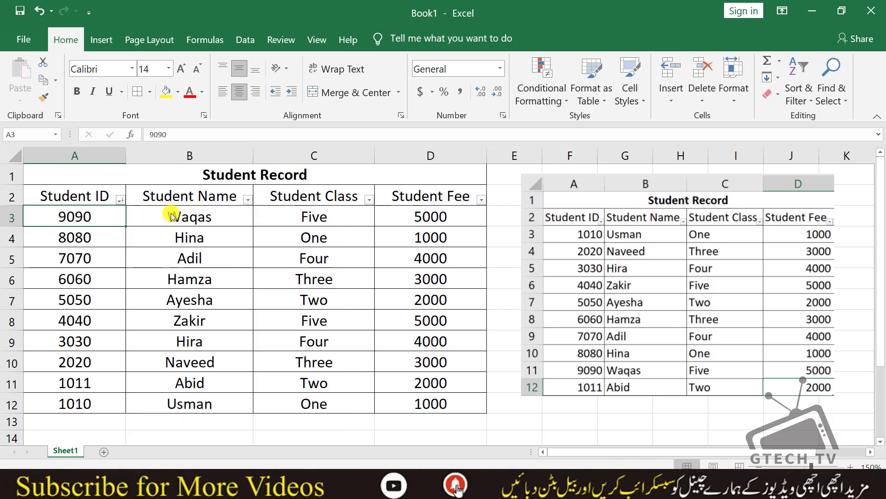
pyautogui.click(372, 206)
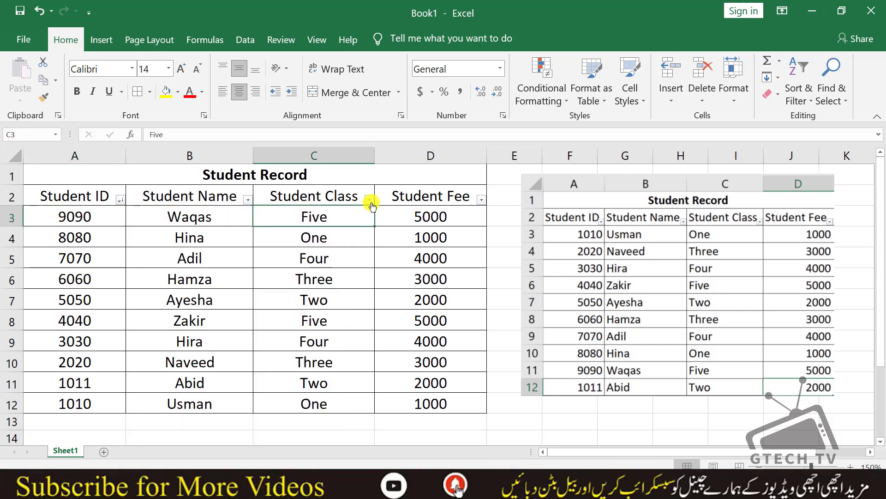
pyautogui.click(370, 202)
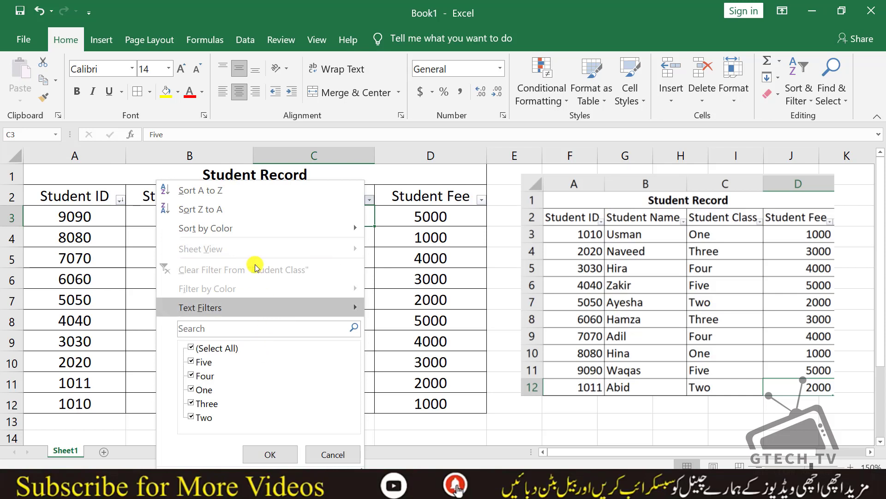
pyautogui.click(198, 192)
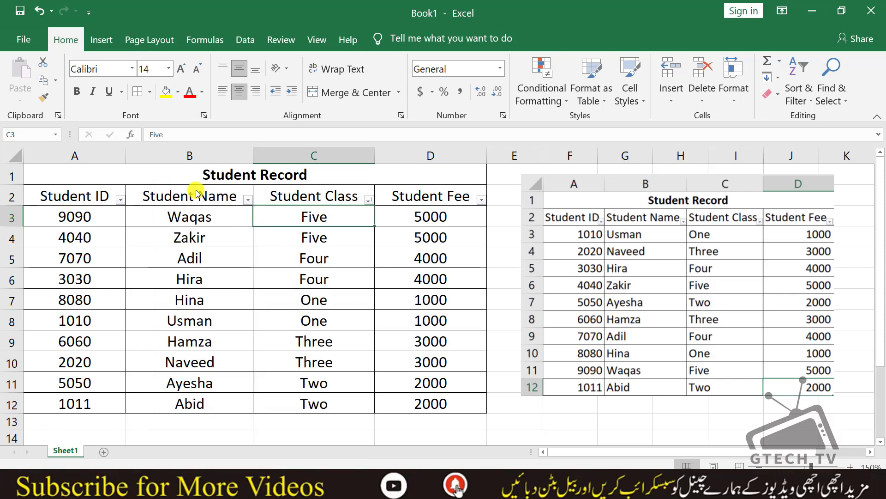
pyautogui.click(346, 259)
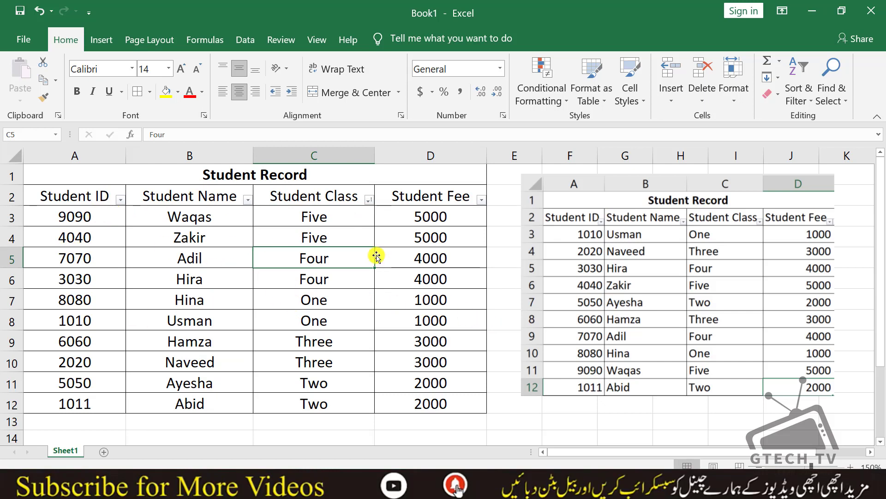
# Save the workbook to the Desktop as an Excel Workbook named Student Record.
pyautogui.click(21, 10)
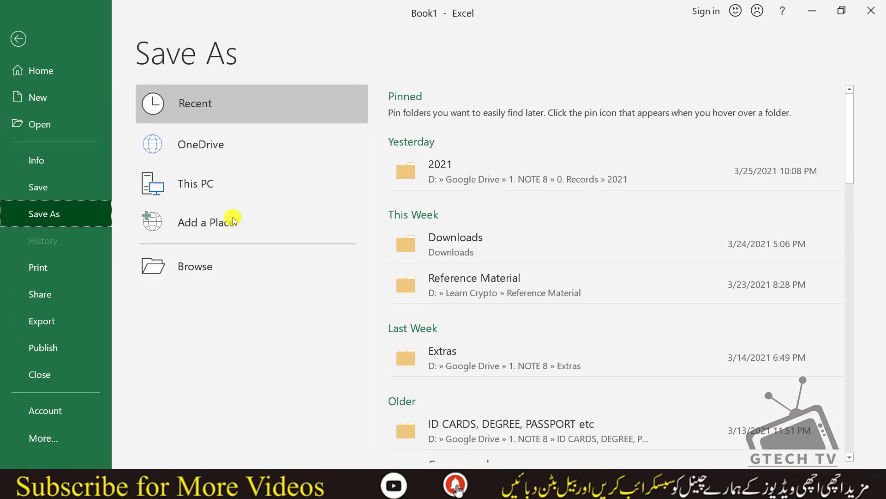
pyautogui.click(220, 274)
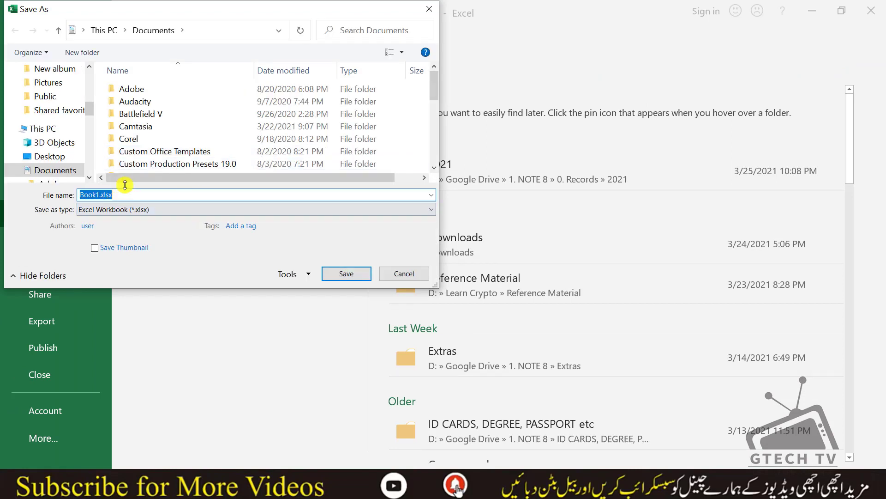
pyautogui.write('Student Record')
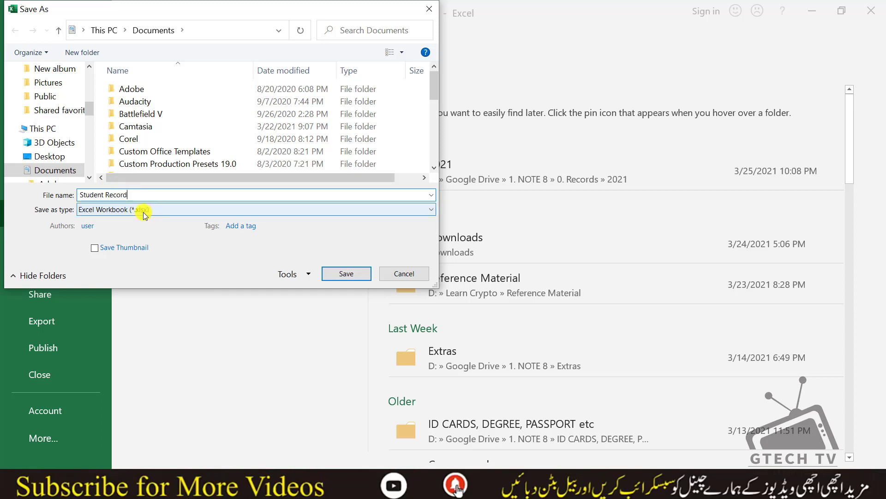
pyautogui.scroll(5, 92, 87)
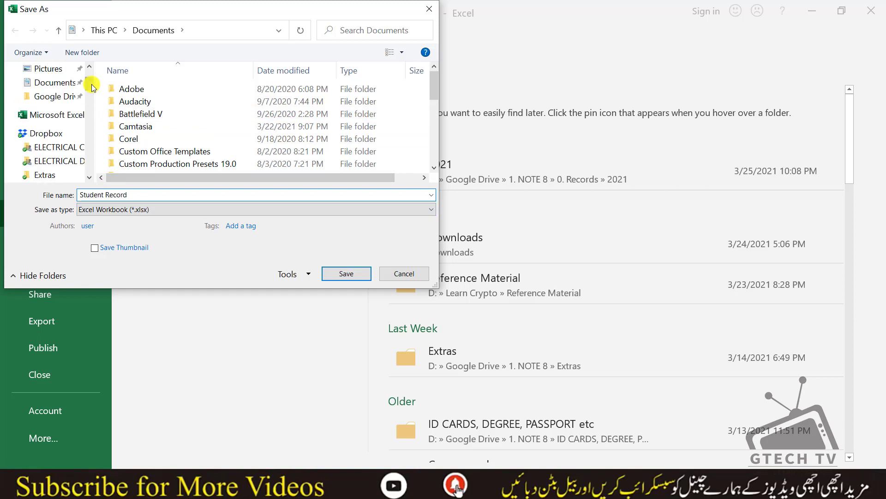
pyautogui.click(92, 68)
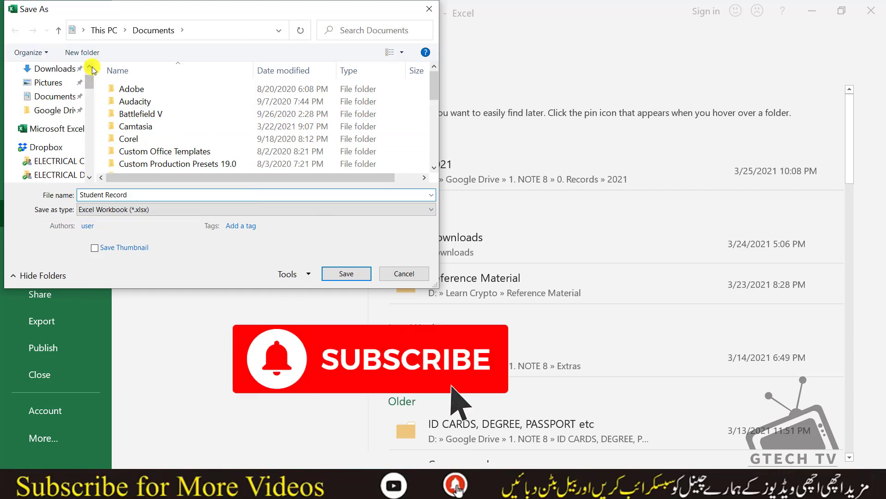
pyautogui.click(92, 68)
pyautogui.click(93, 68)
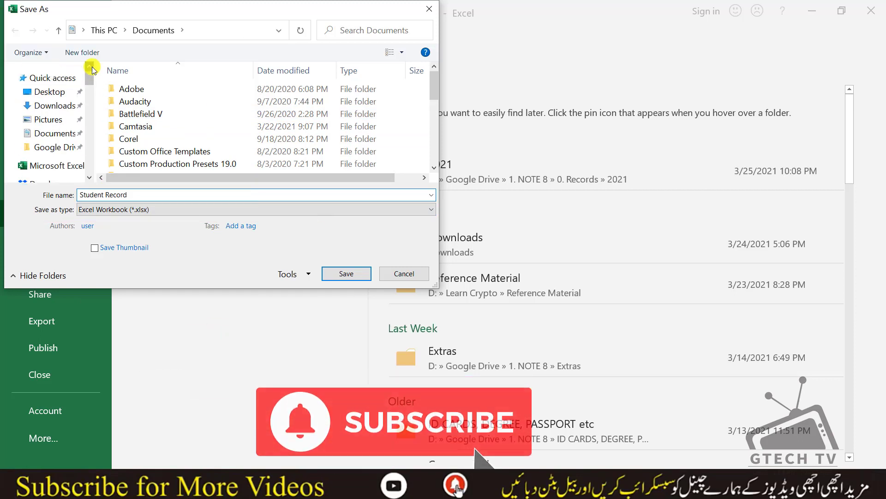
pyautogui.click(69, 91)
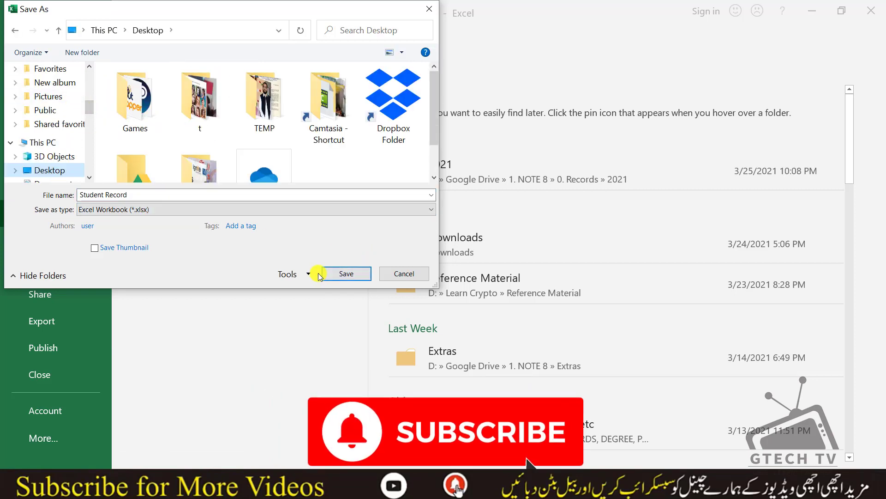
pyautogui.click(347, 274)
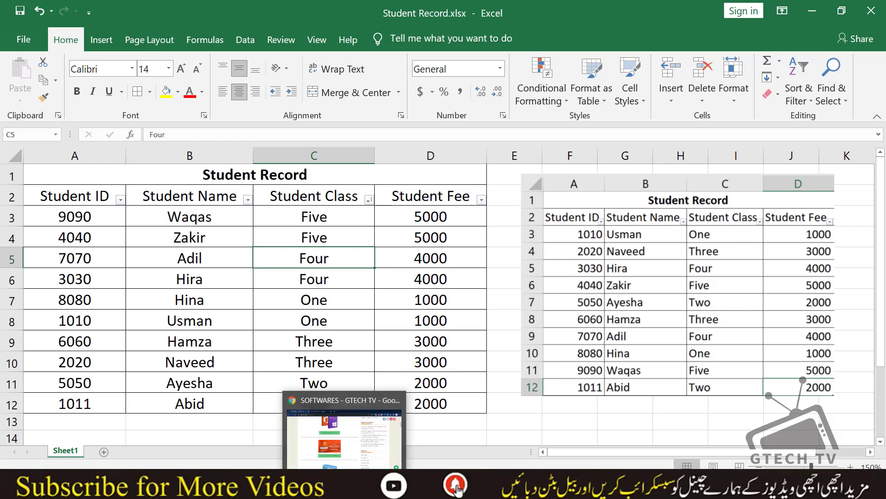
# Switch to Chrome and look over the GTECH TV software download links and the channel's YouTube videos.
pyautogui.click(344, 489)
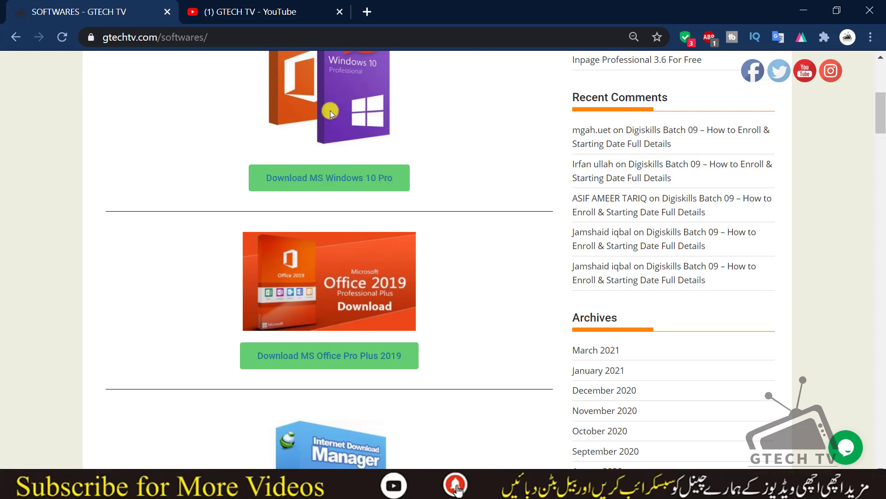
pyautogui.moveTo(881, 125)
pyautogui.mouseDown()
pyautogui.moveTo(882, 96)
pyautogui.moveTo(882, 125)
pyautogui.moveTo(883, 111)
pyautogui.mouseUp()
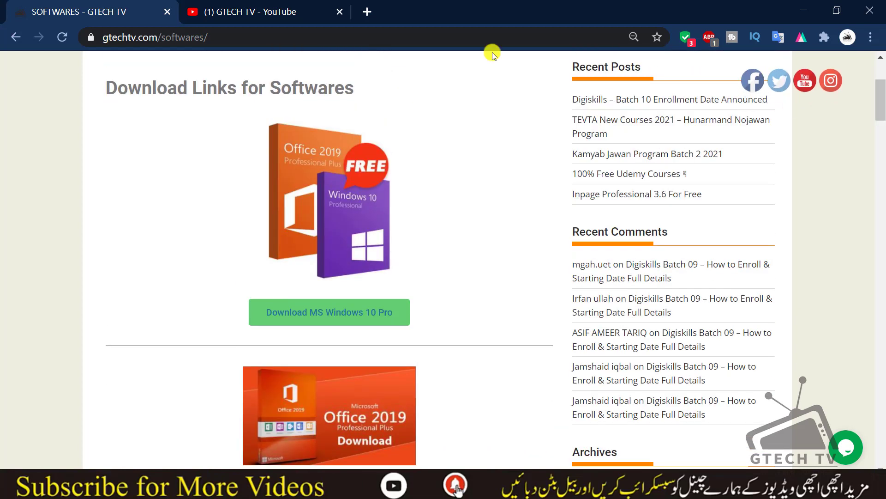
pyautogui.click(292, 4)
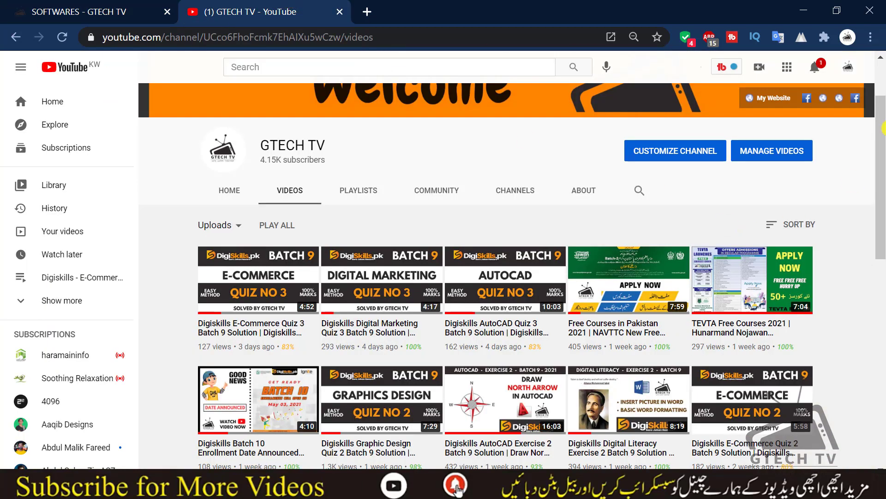
pyautogui.scroll(-1, 883, 128)
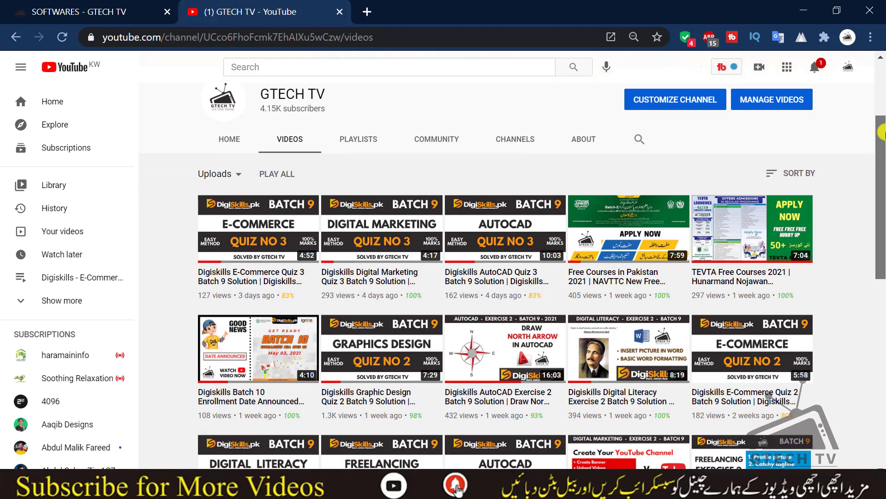
pyautogui.scroll(1, 882, 134)
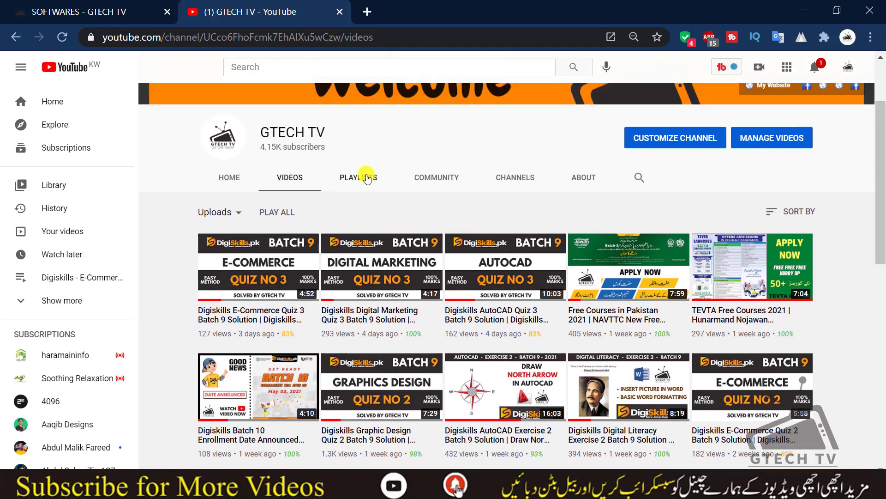
# Browse through the created playlists of the GTECH TV channel and check the playlist filter options.
pyautogui.click(367, 178)
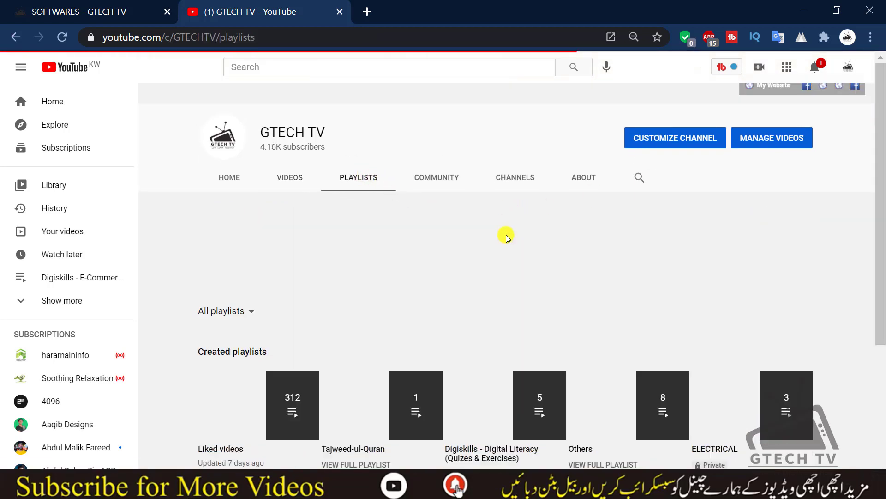
pyautogui.scroll(-2, 814, 319)
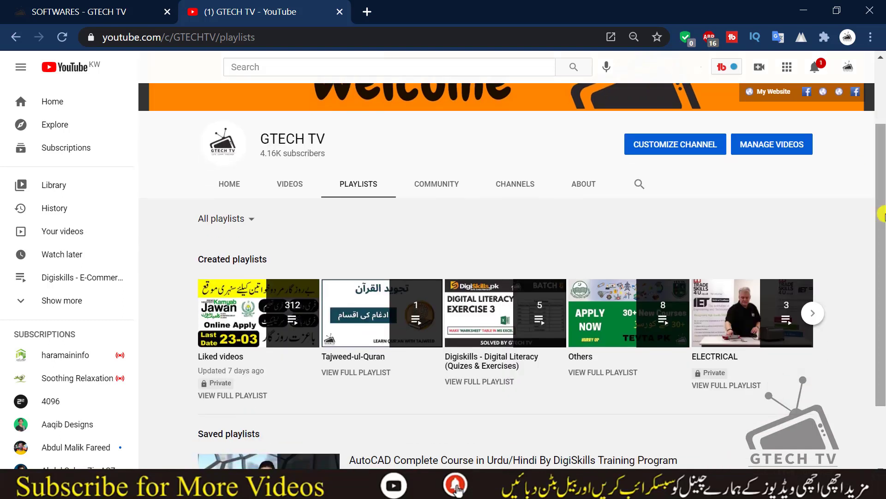
pyautogui.click(814, 315)
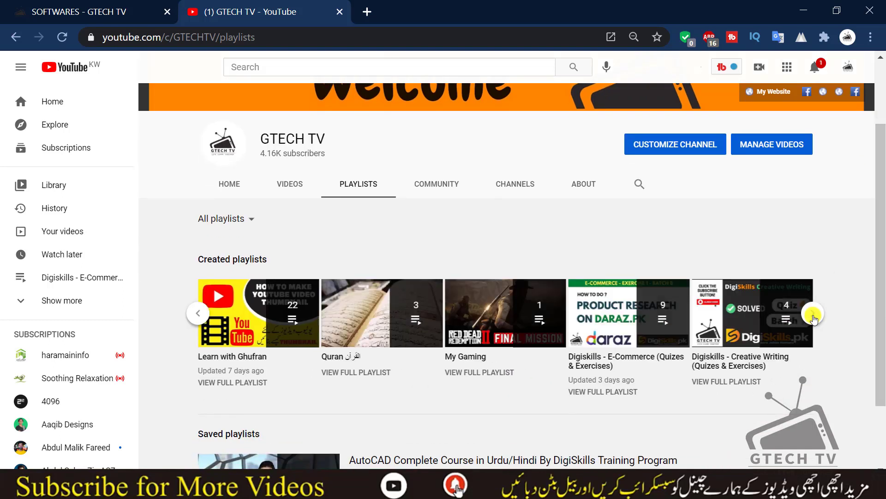
pyautogui.click(814, 315)
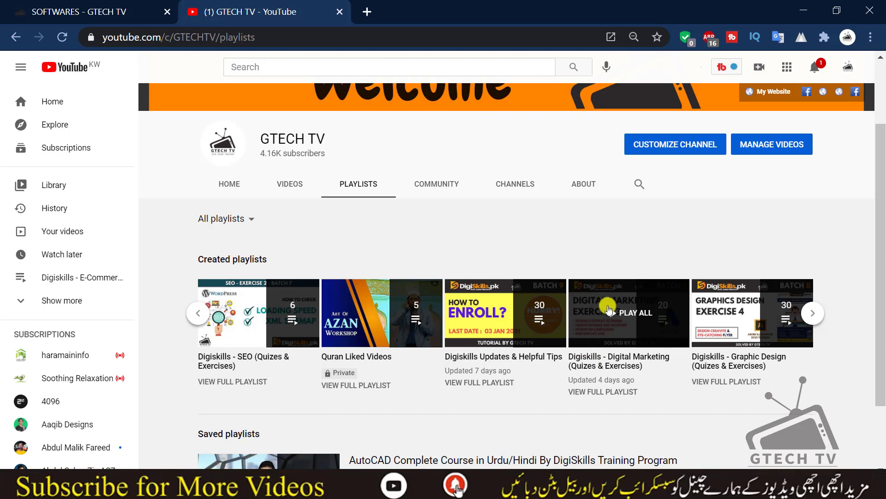
pyautogui.click(805, 321)
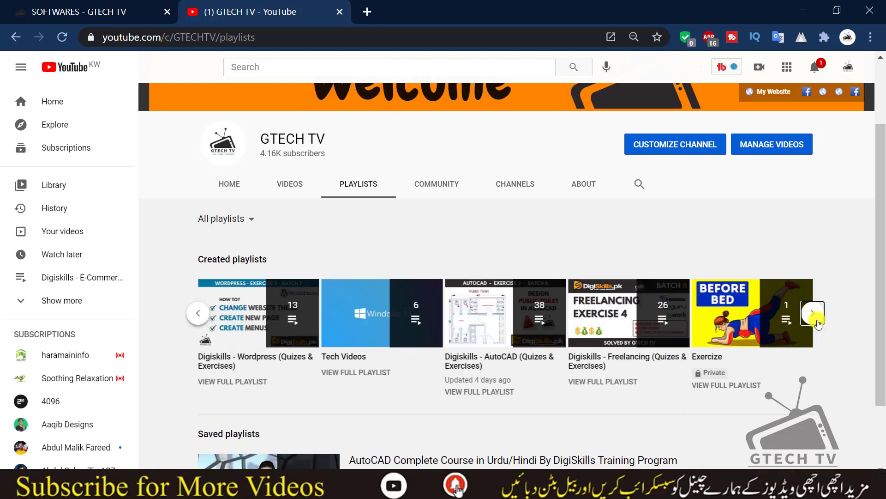
pyautogui.scroll(-2, 882, 150)
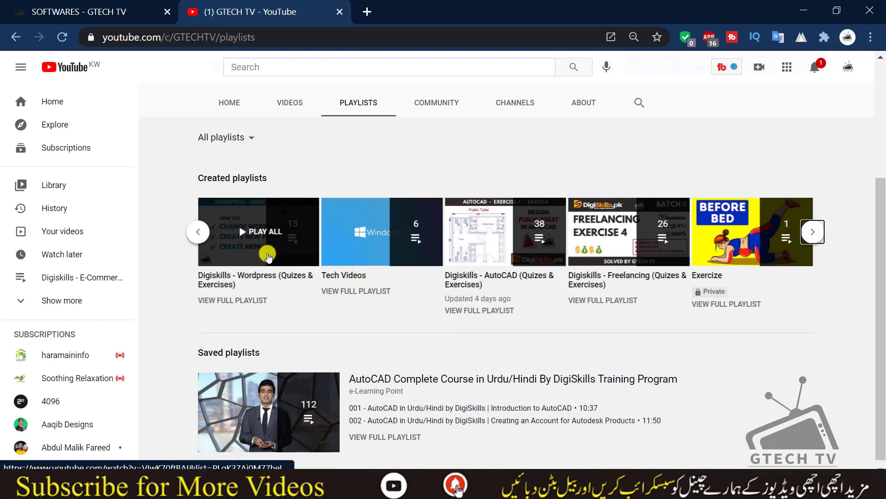
pyautogui.click(813, 232)
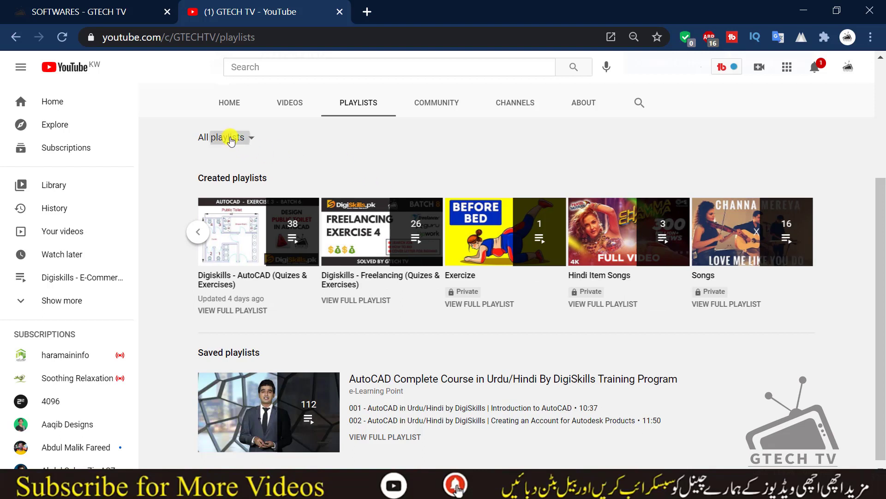
pyautogui.click(230, 138)
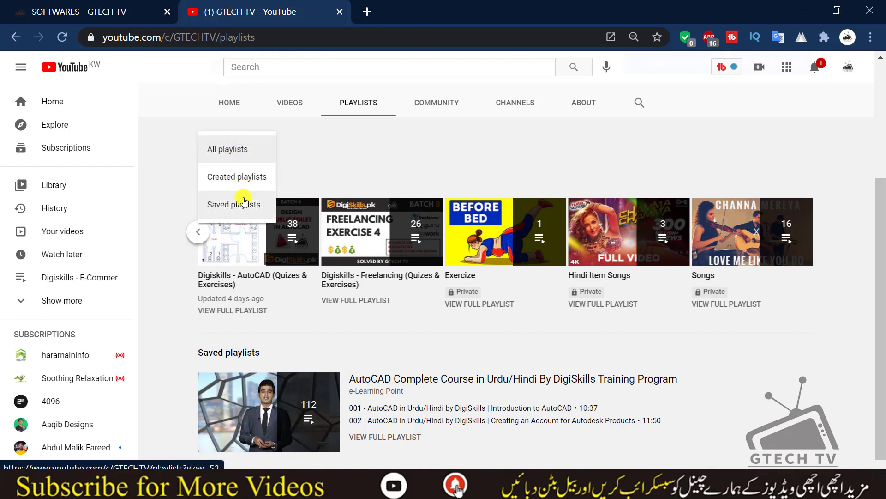
pyautogui.click(362, 149)
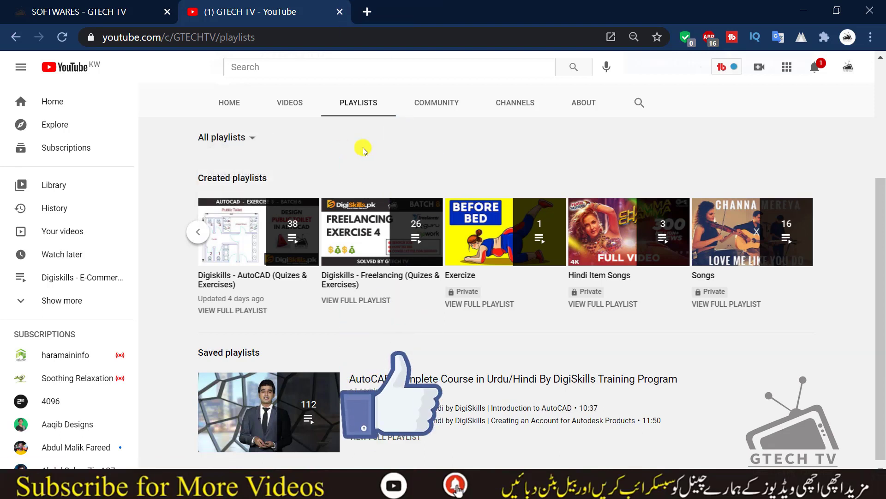
# Return to the channel's uploaded videos and look through the Digiskills Batch 9 quiz and exercise solutions.
pyautogui.click(286, 110)
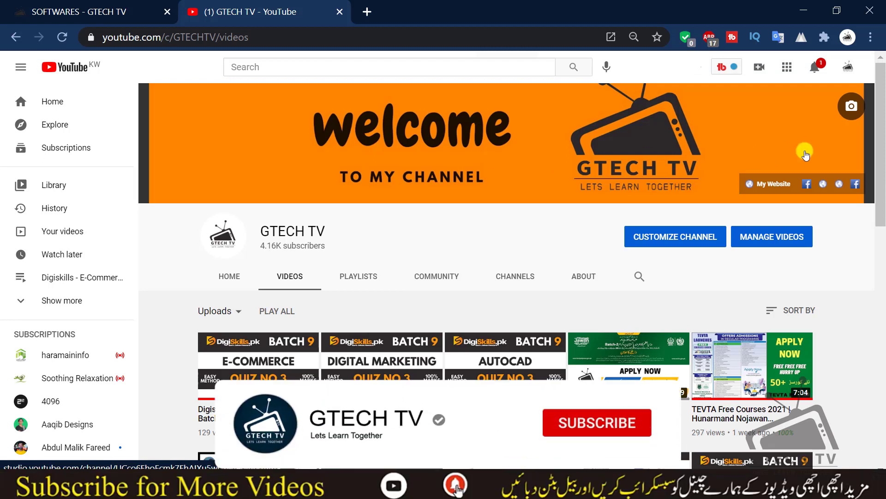
pyautogui.moveTo(882, 146); pyautogui.dragTo(881, 238)
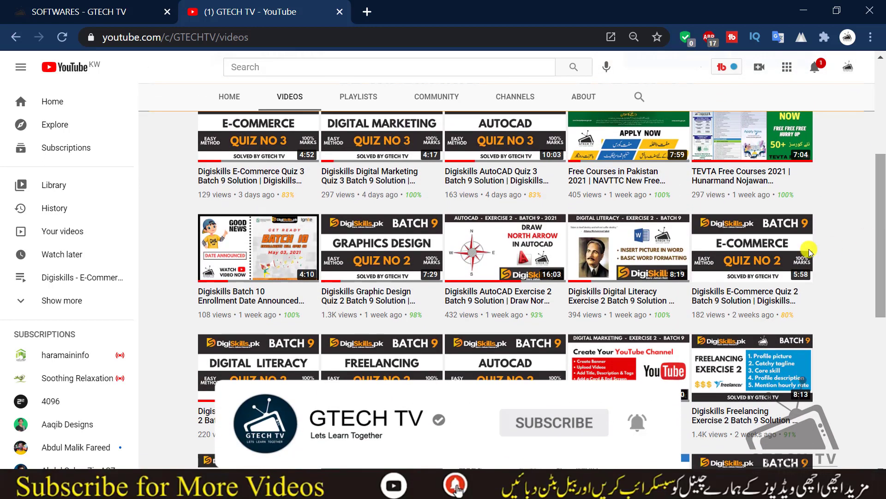
pyautogui.moveTo(748, 277)
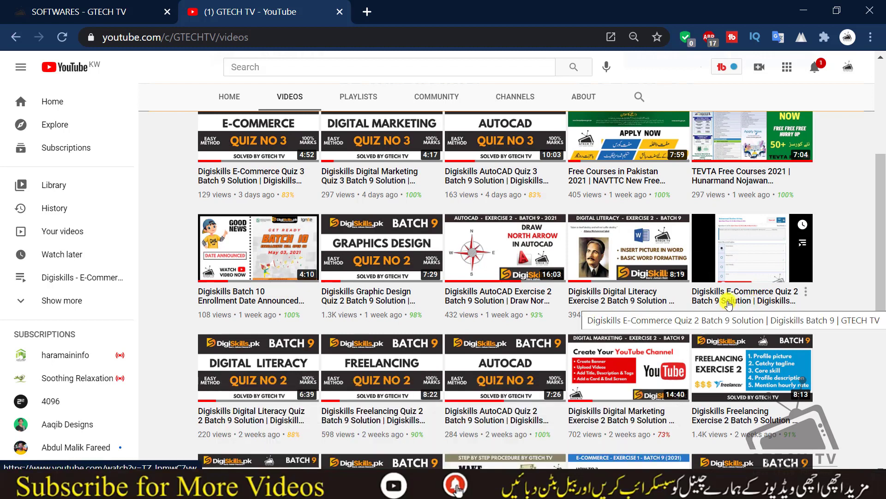
pyautogui.moveTo(601, 300)
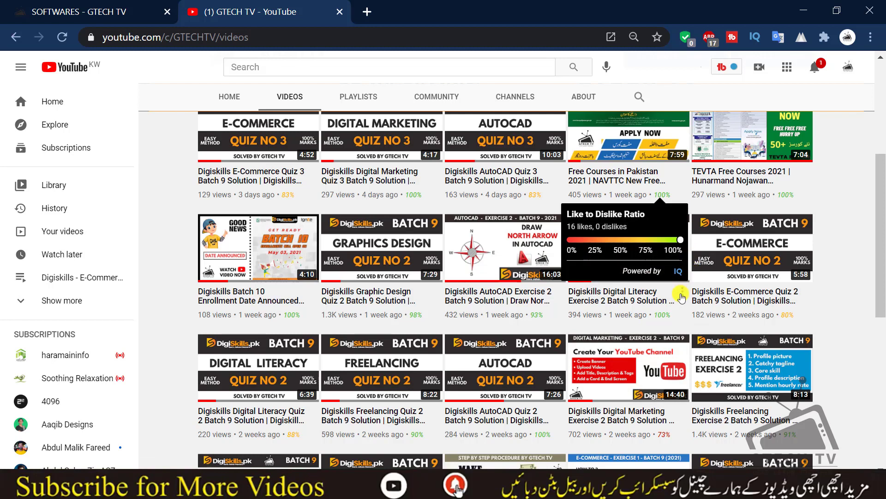
pyautogui.moveTo(636, 184)
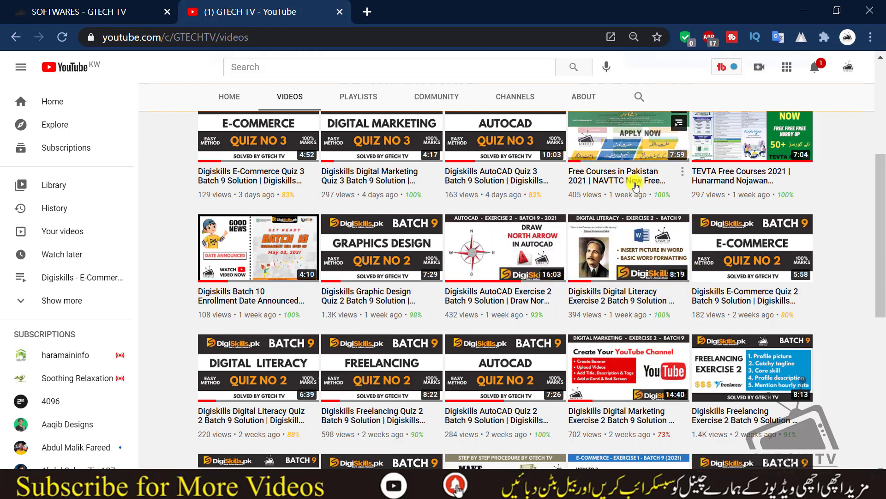